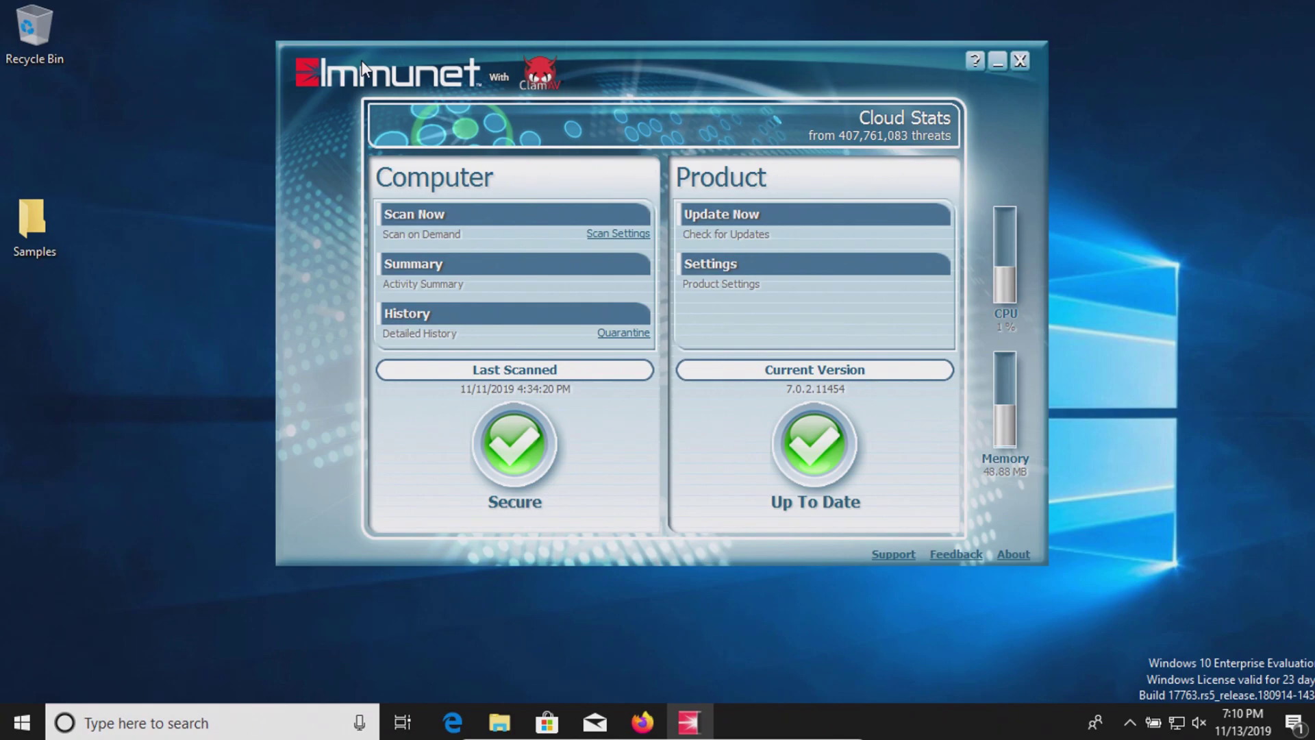
Open the Samples folder of malware files, then minimize it to return to Immunet.
double_click(39, 211)
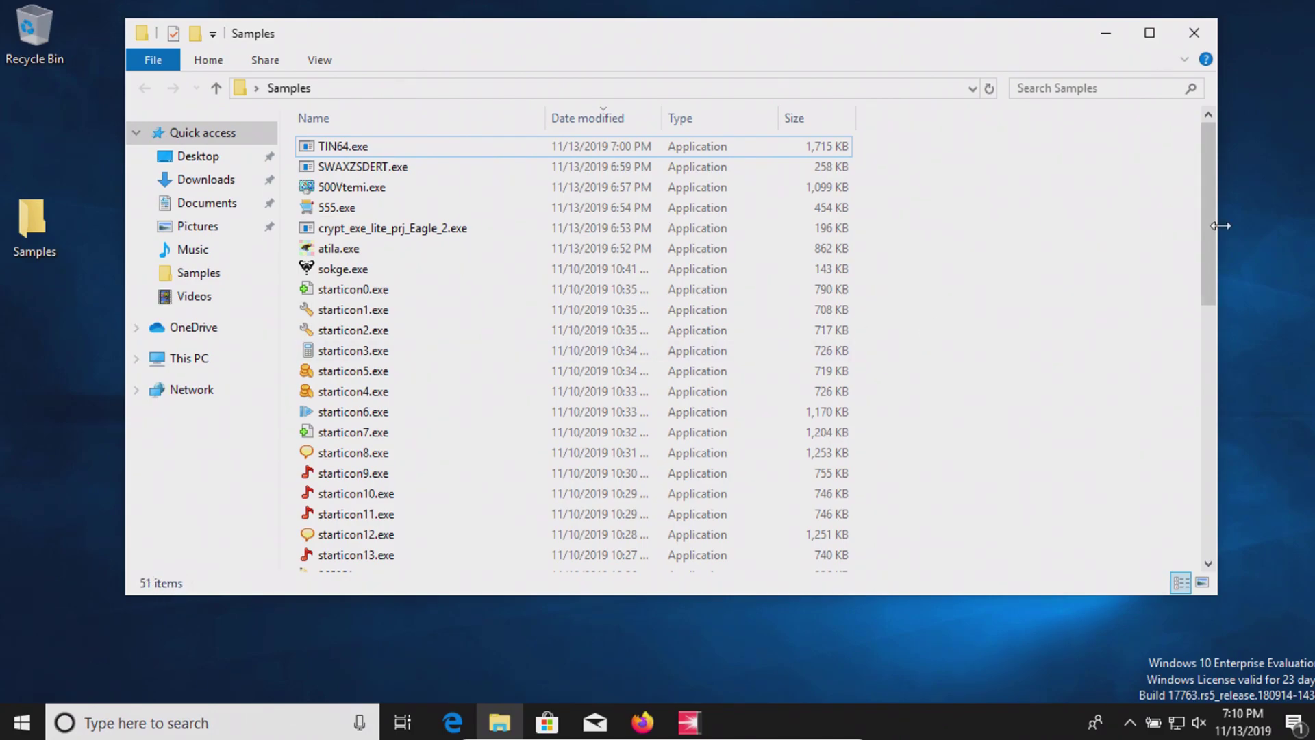
drag(1207, 225, 1207, 187)
click(1101, 37)
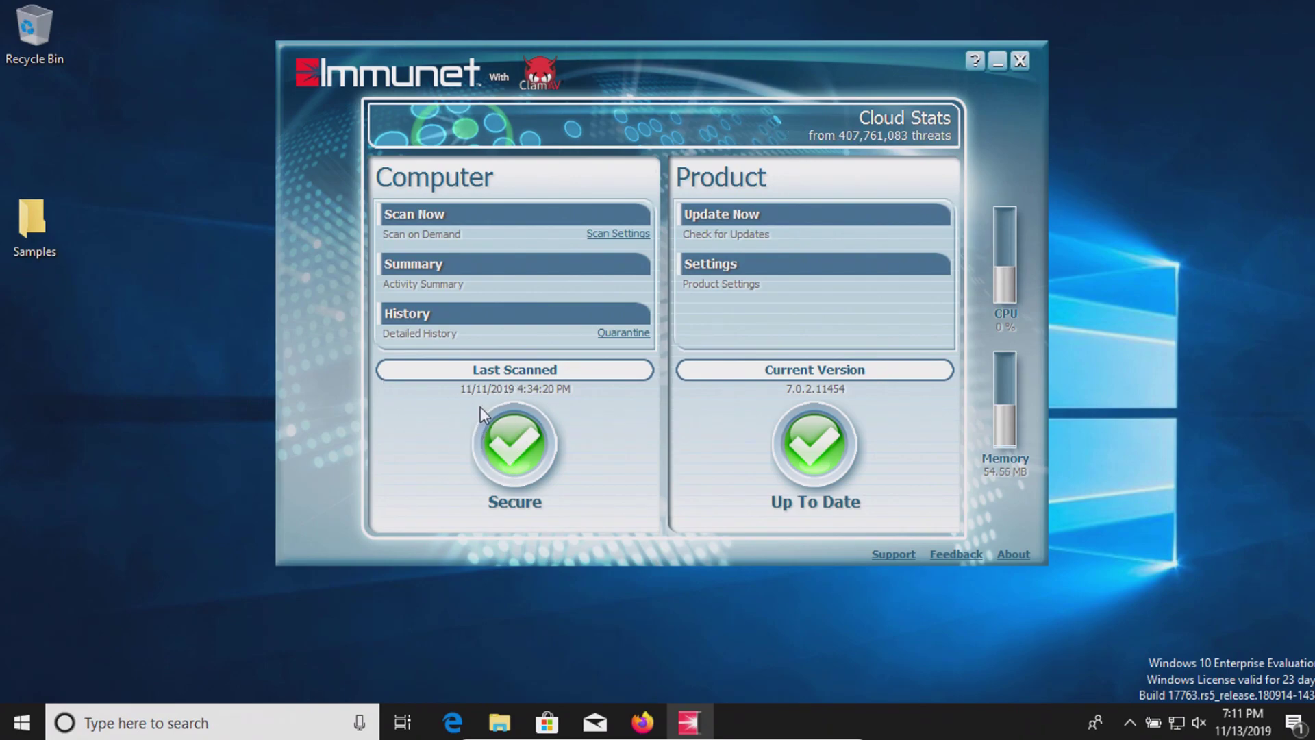
Review Immunet settings without changes, then run an update check confirming Immunet is up to date.
click(721, 264)
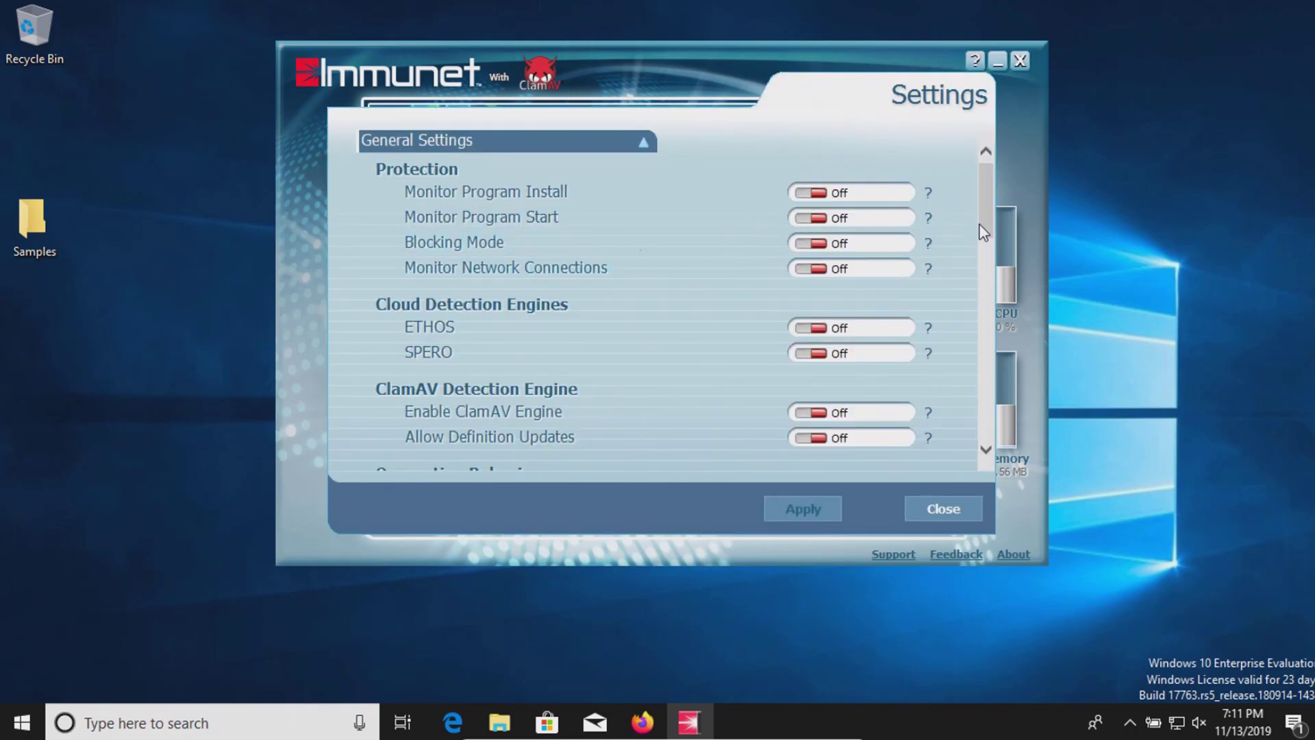
scroll(985, 259, down, 3)
drag(985, 260, 977, 198)
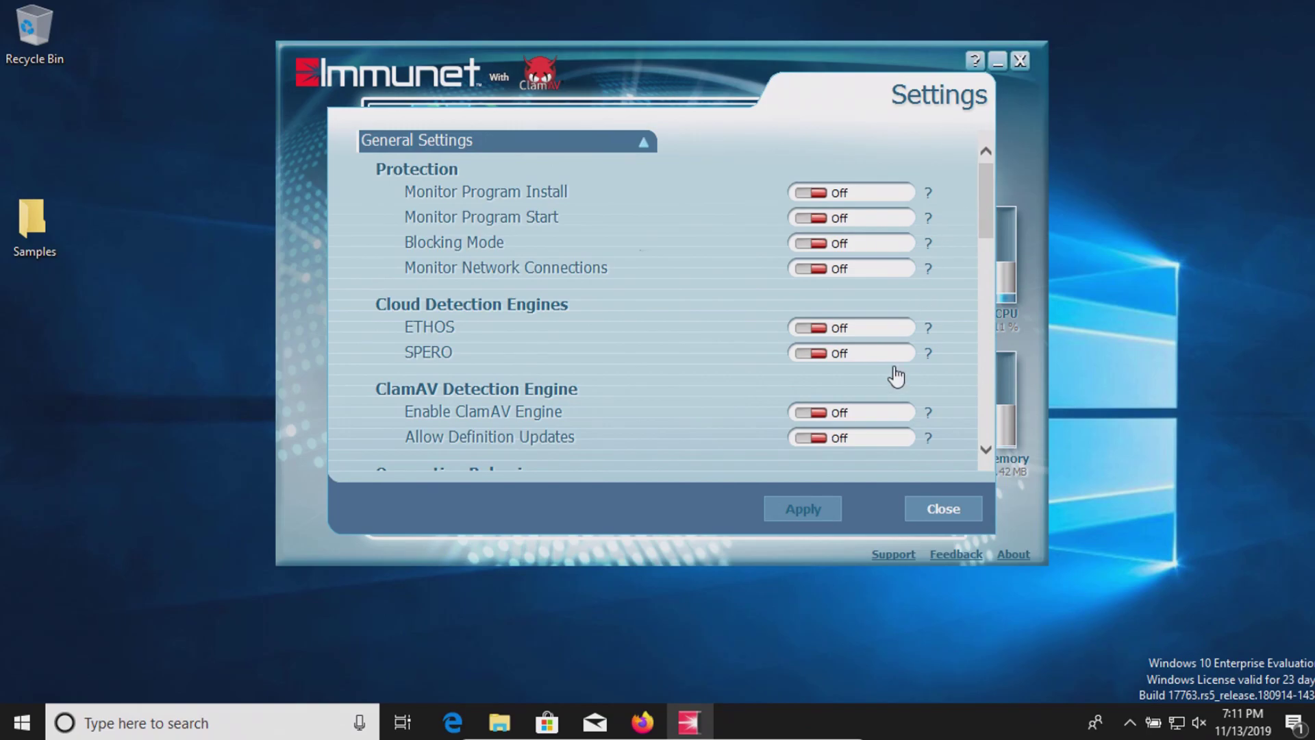
click(940, 518)
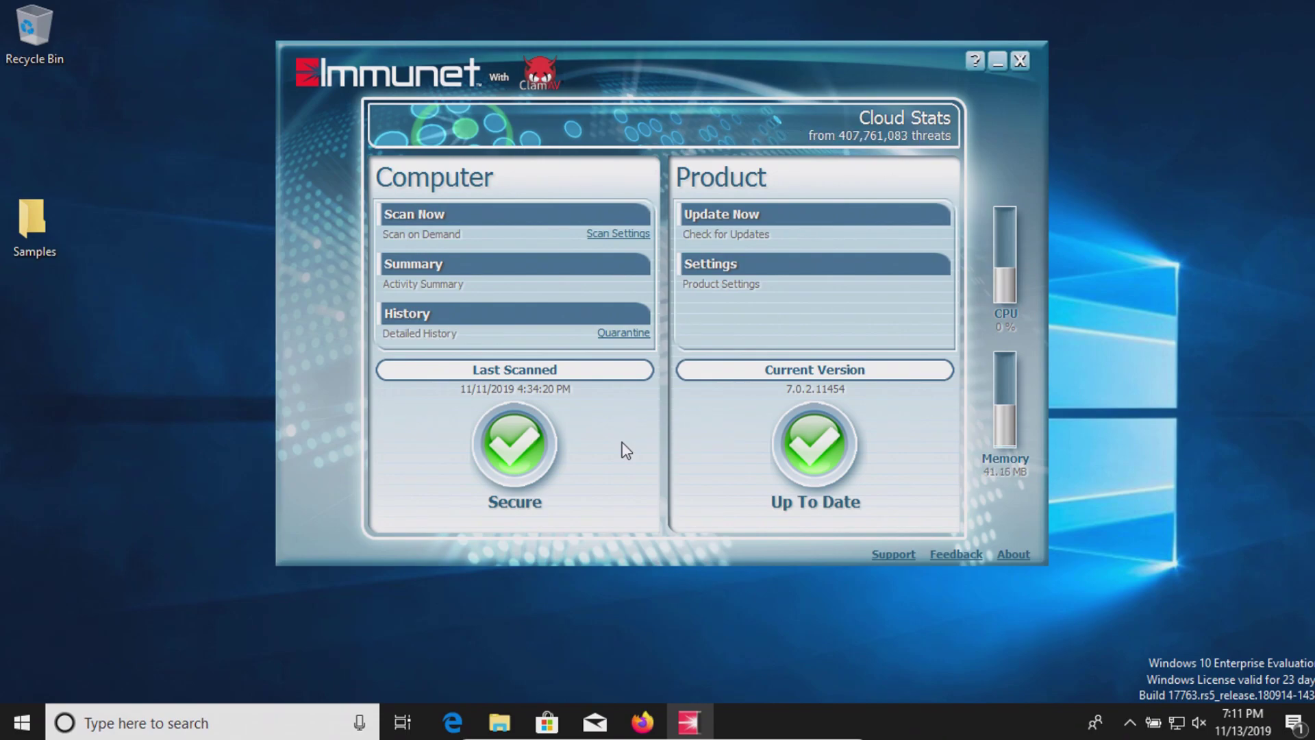
click(716, 214)
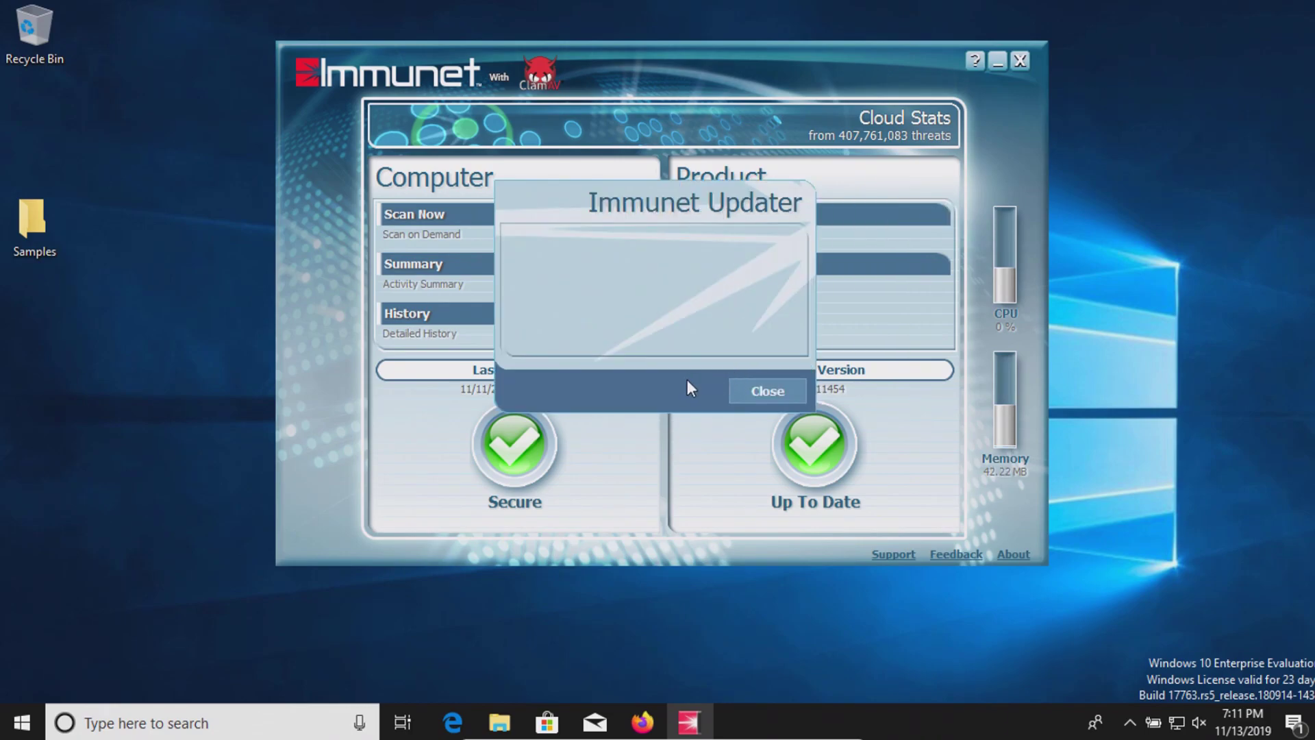
click(767, 391)
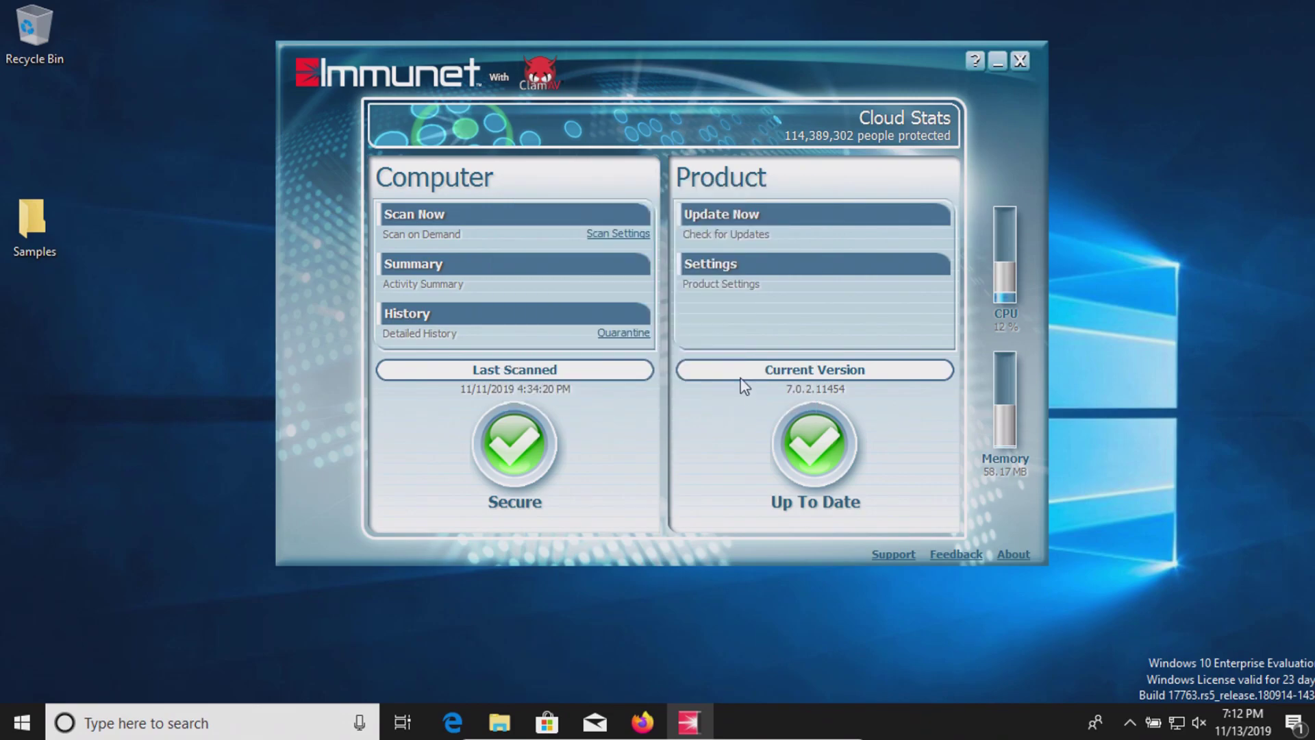
Turn on program install, program start and network connection monitoring, plus the ETHOS and SPERO engines.
click(709, 265)
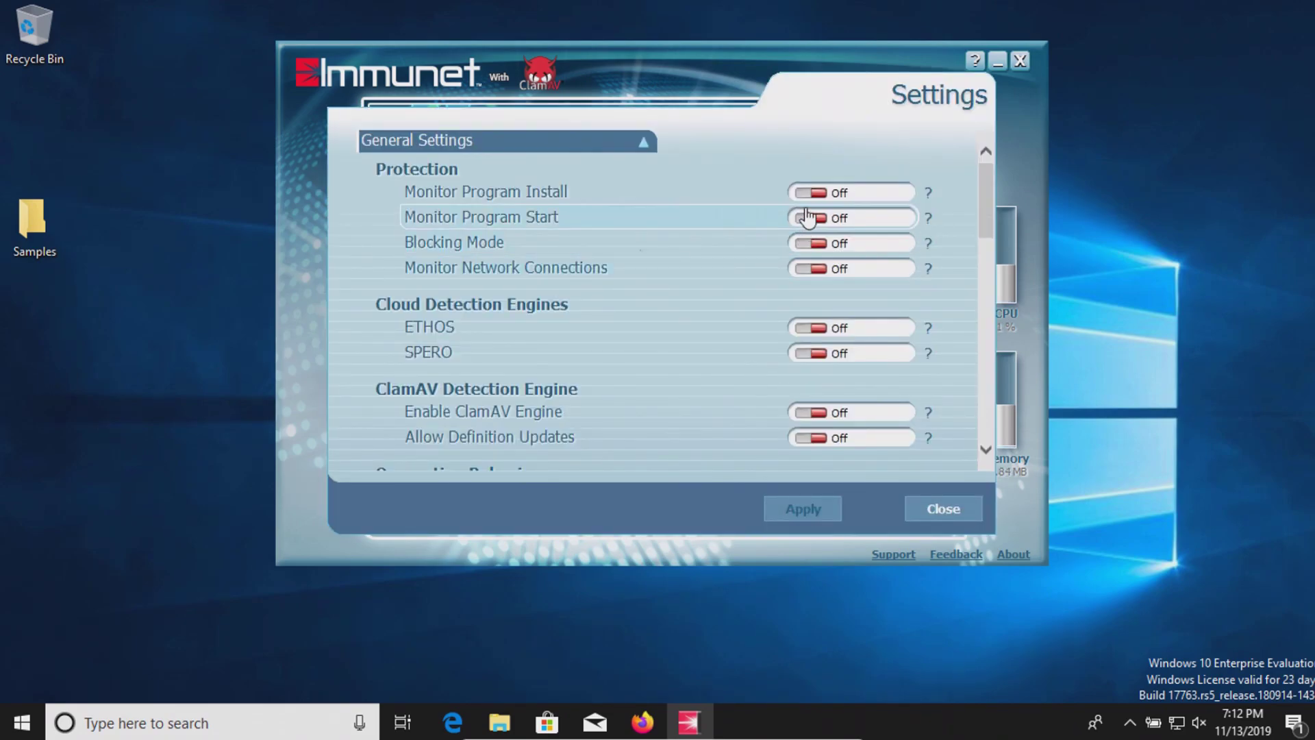
click(807, 195)
click(808, 217)
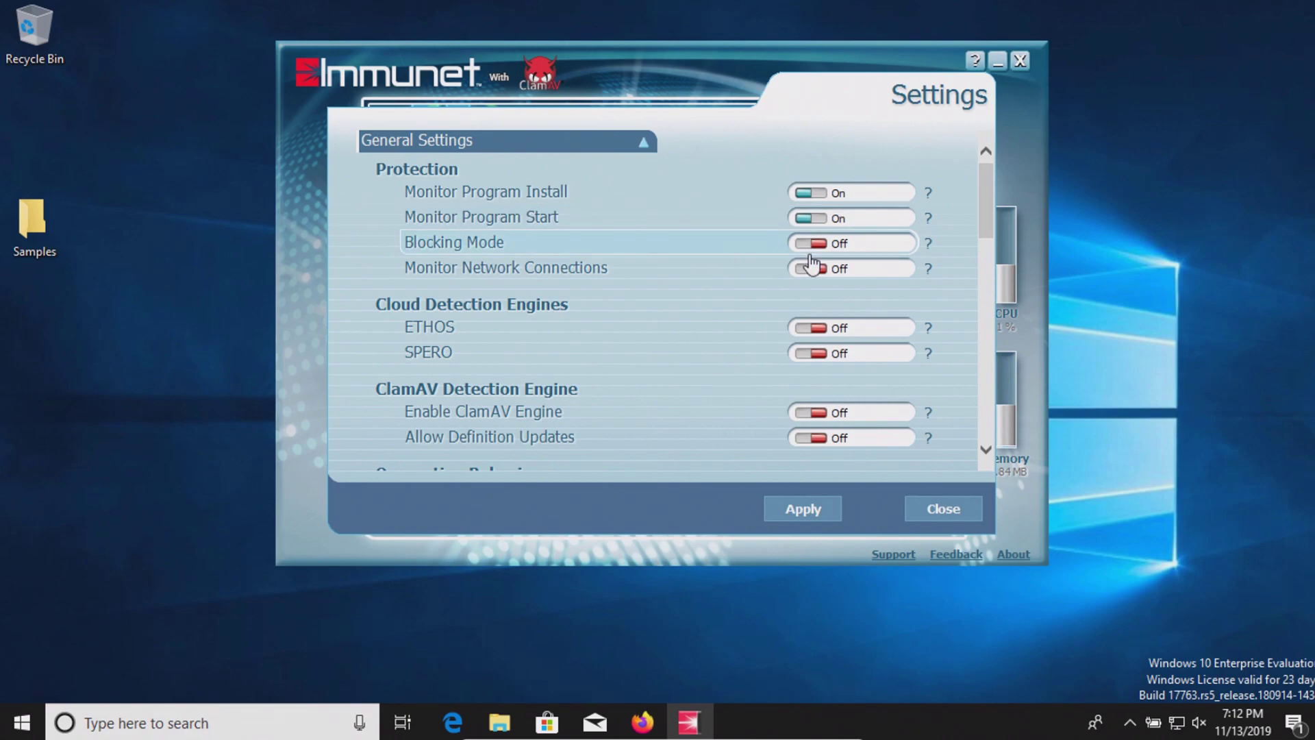
click(812, 273)
scroll(710, 299, down, 2)
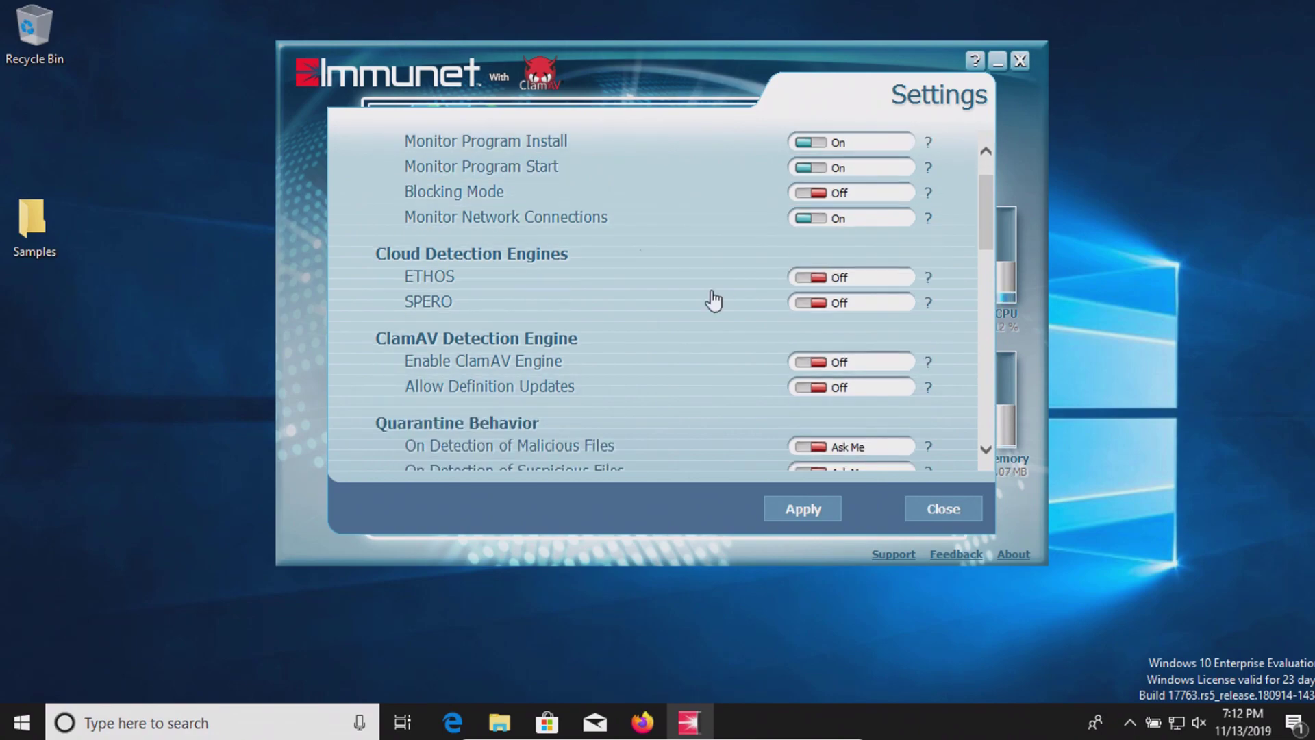
click(811, 277)
click(812, 302)
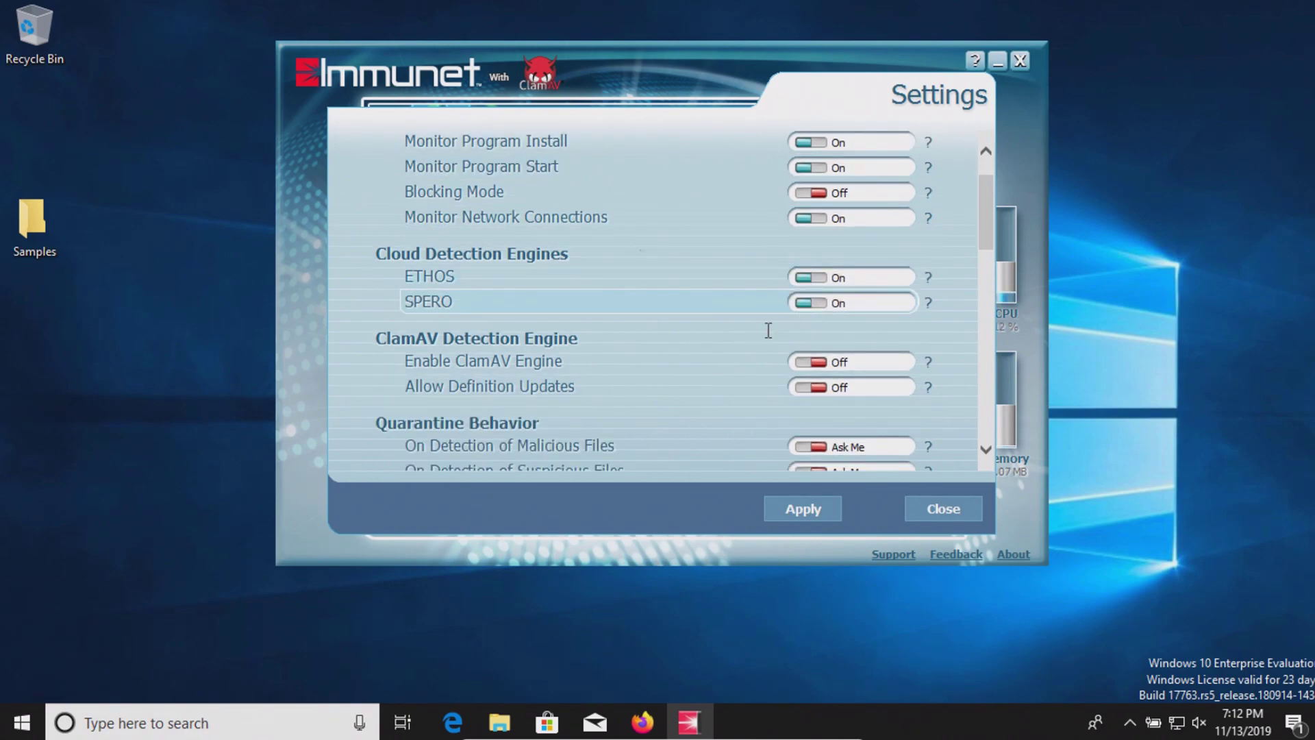
Enable ClamAV with definition updates, set malicious and suspicious quarantine to Automatic, and apply.
scroll(768, 330, down, 2)
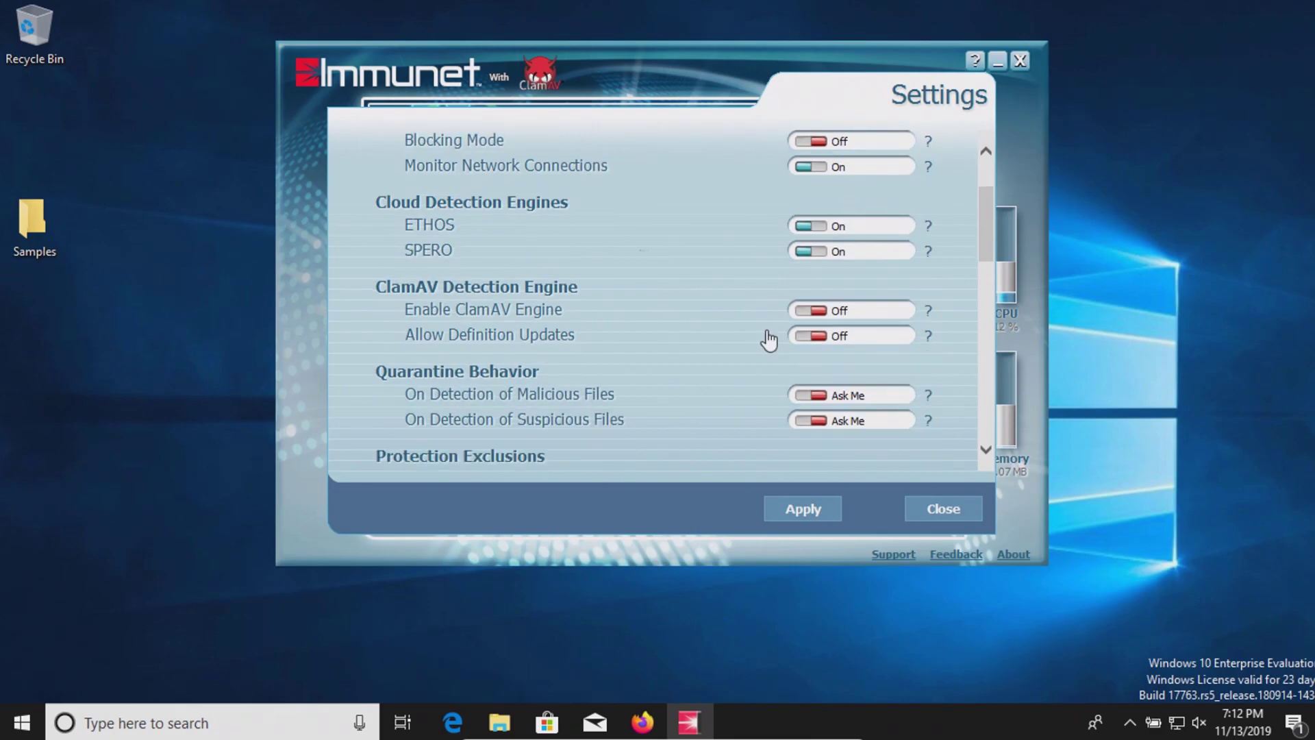
click(809, 310)
click(806, 339)
click(809, 396)
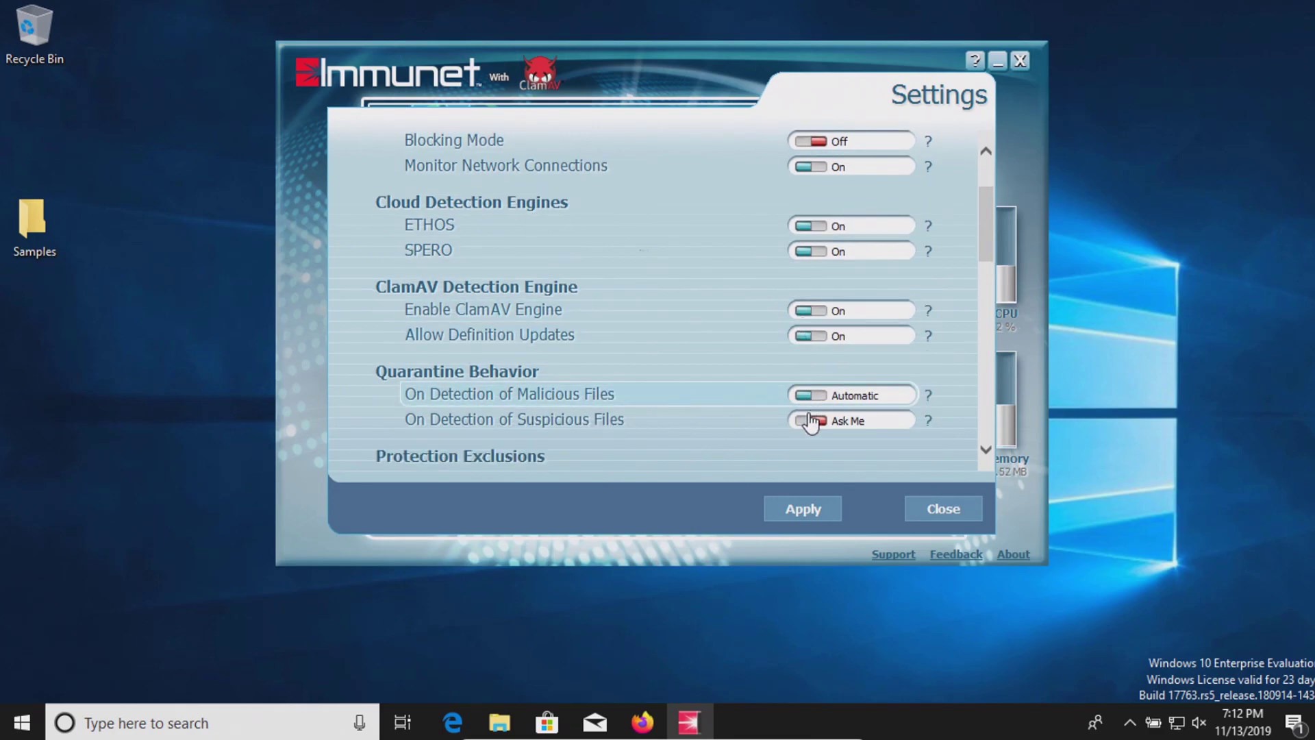
click(809, 425)
click(796, 499)
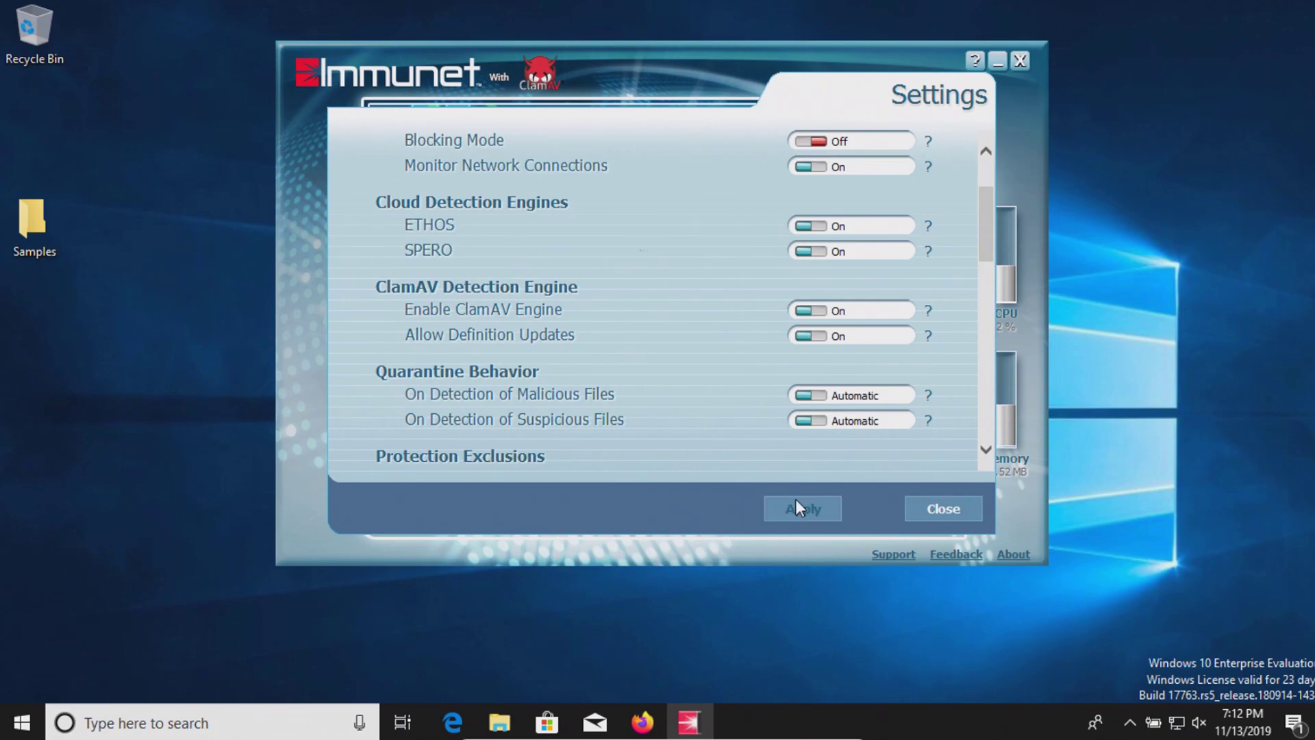
click(957, 508)
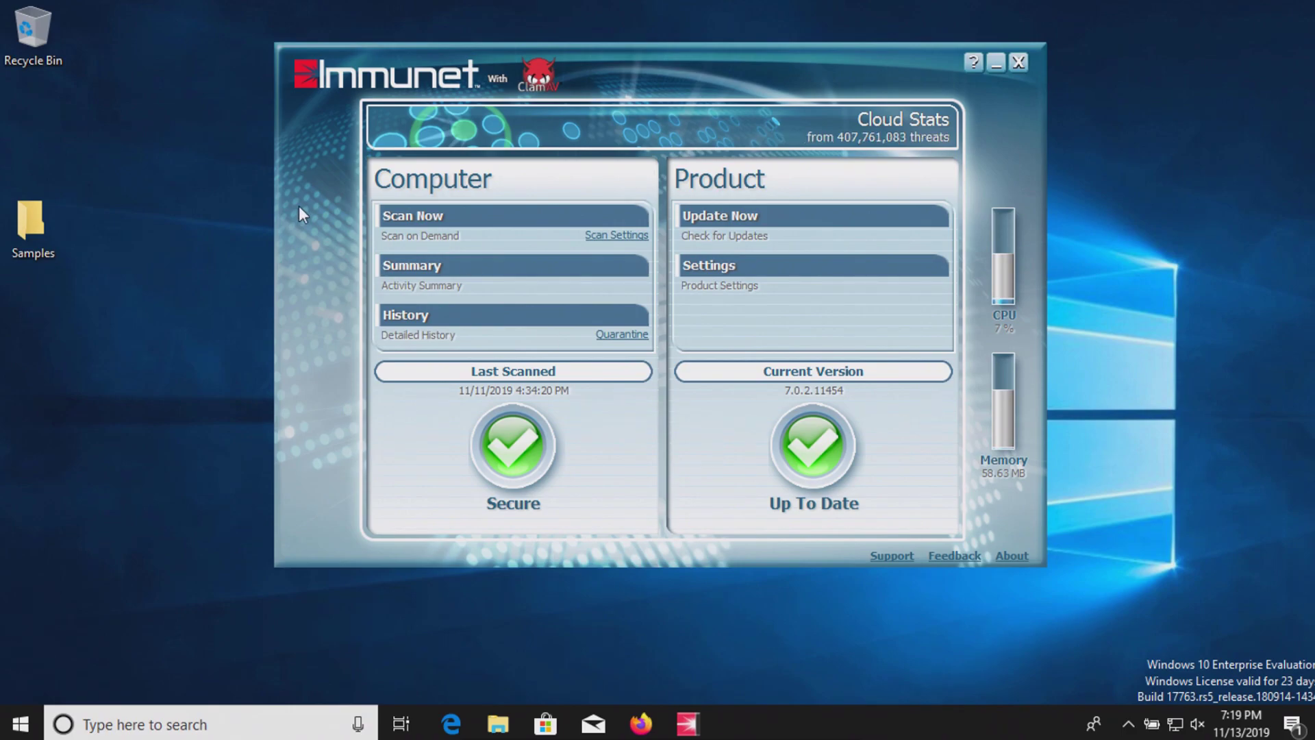
Open and minimize the Samples folder, then start an Immunet Full Scan of the computer.
double_click(49, 216)
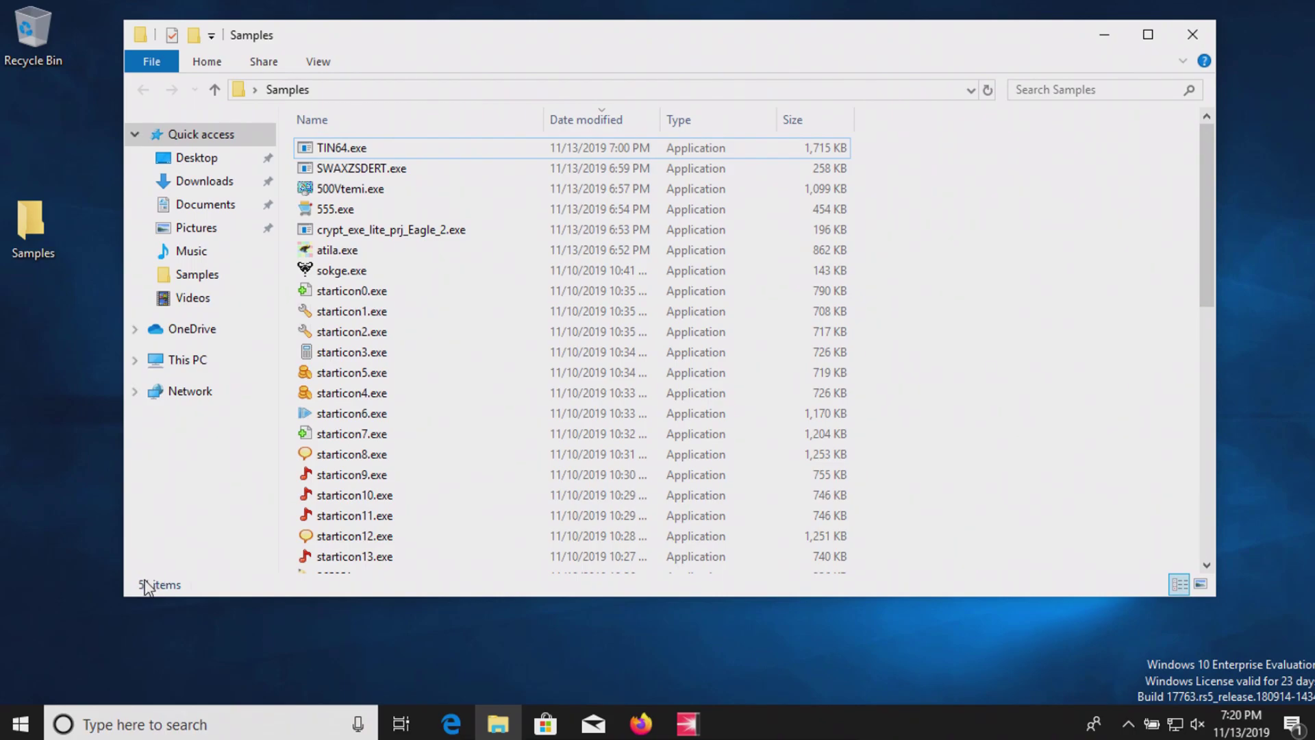
click(1104, 35)
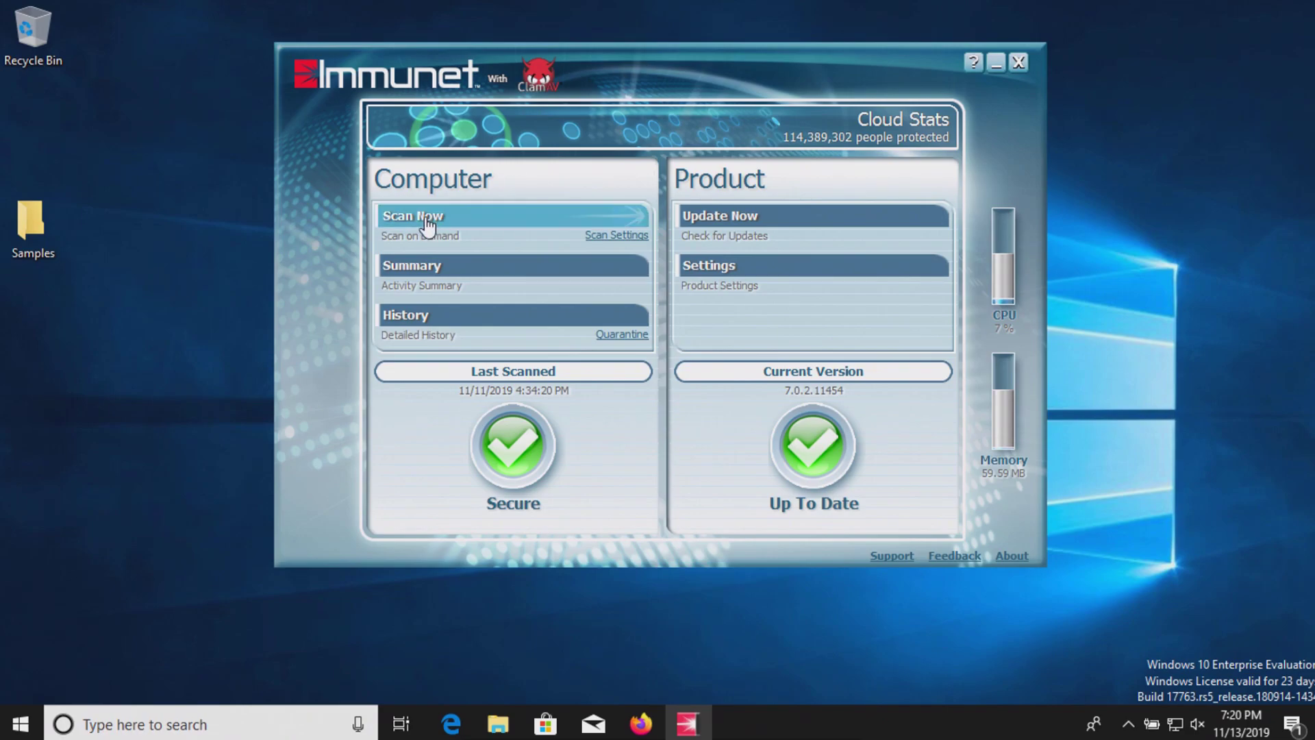
click(425, 217)
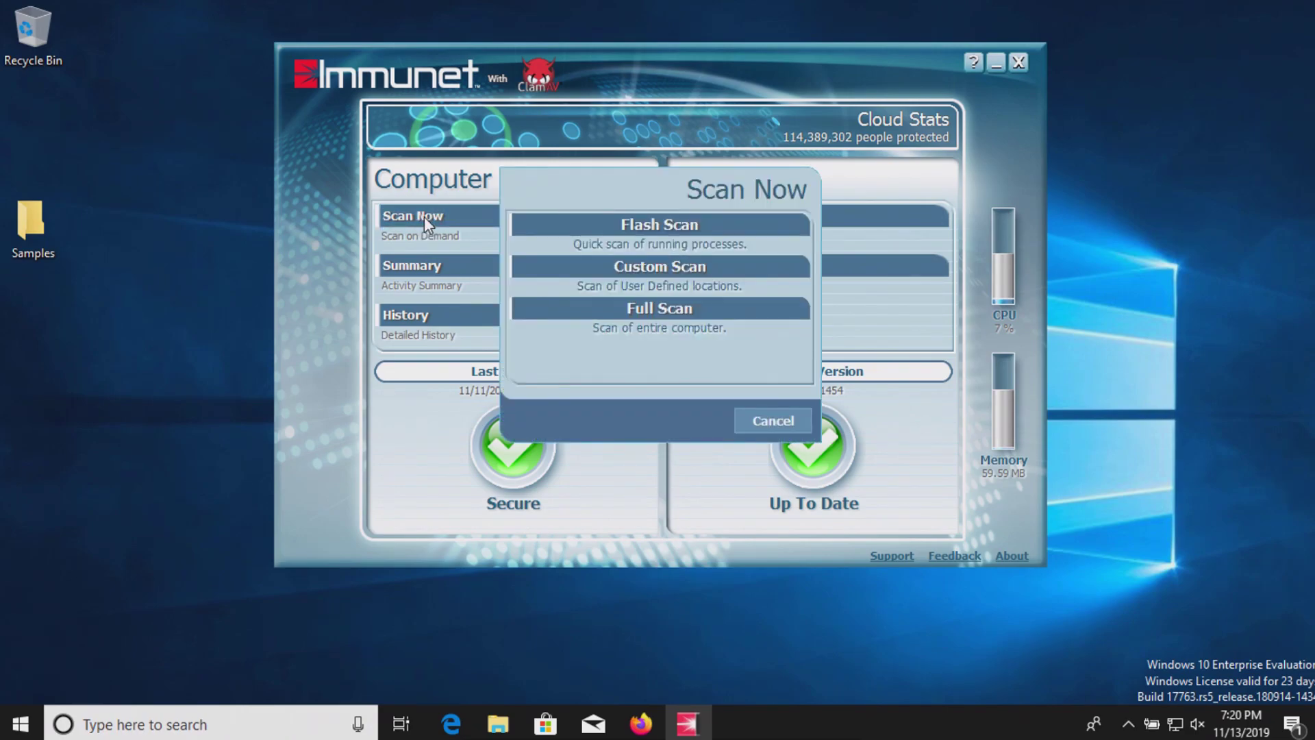
click(658, 310)
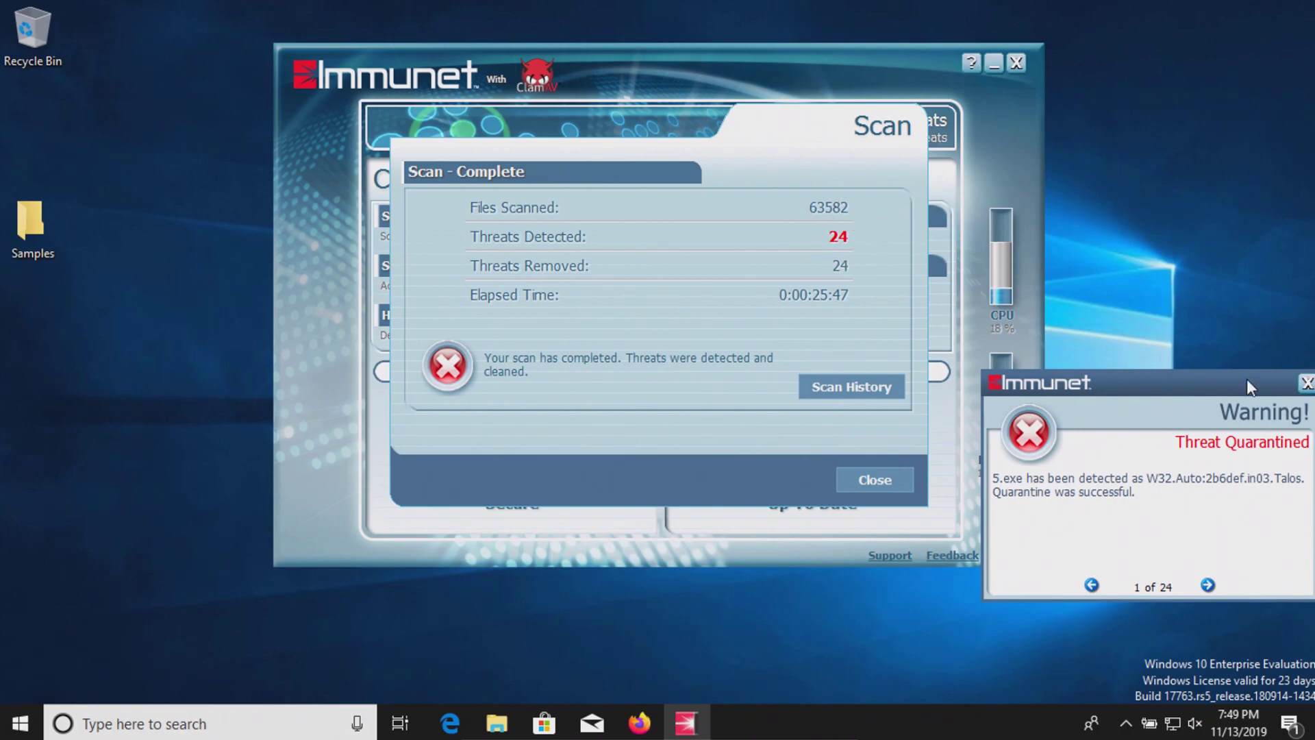
Dismiss the quarantine warning and full-scan results, then briefly reopen and close the Samples folder.
click(1310, 388)
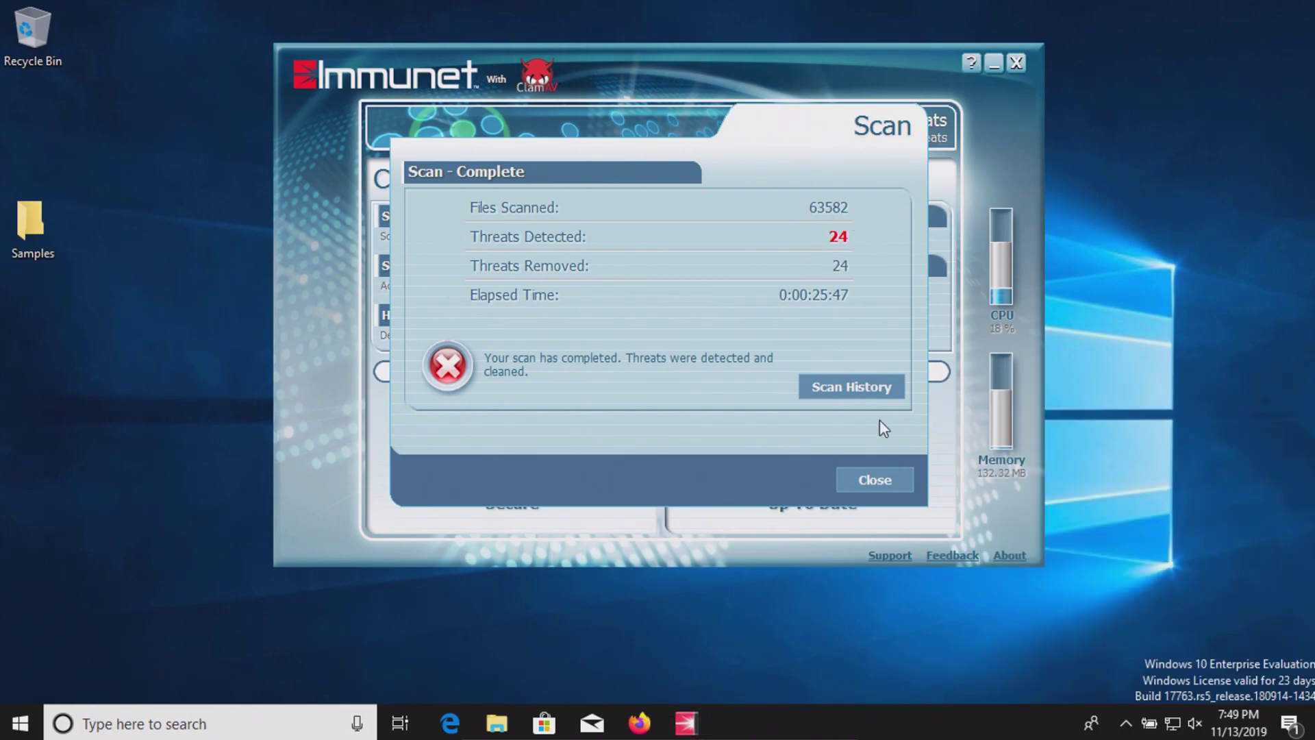
click(879, 482)
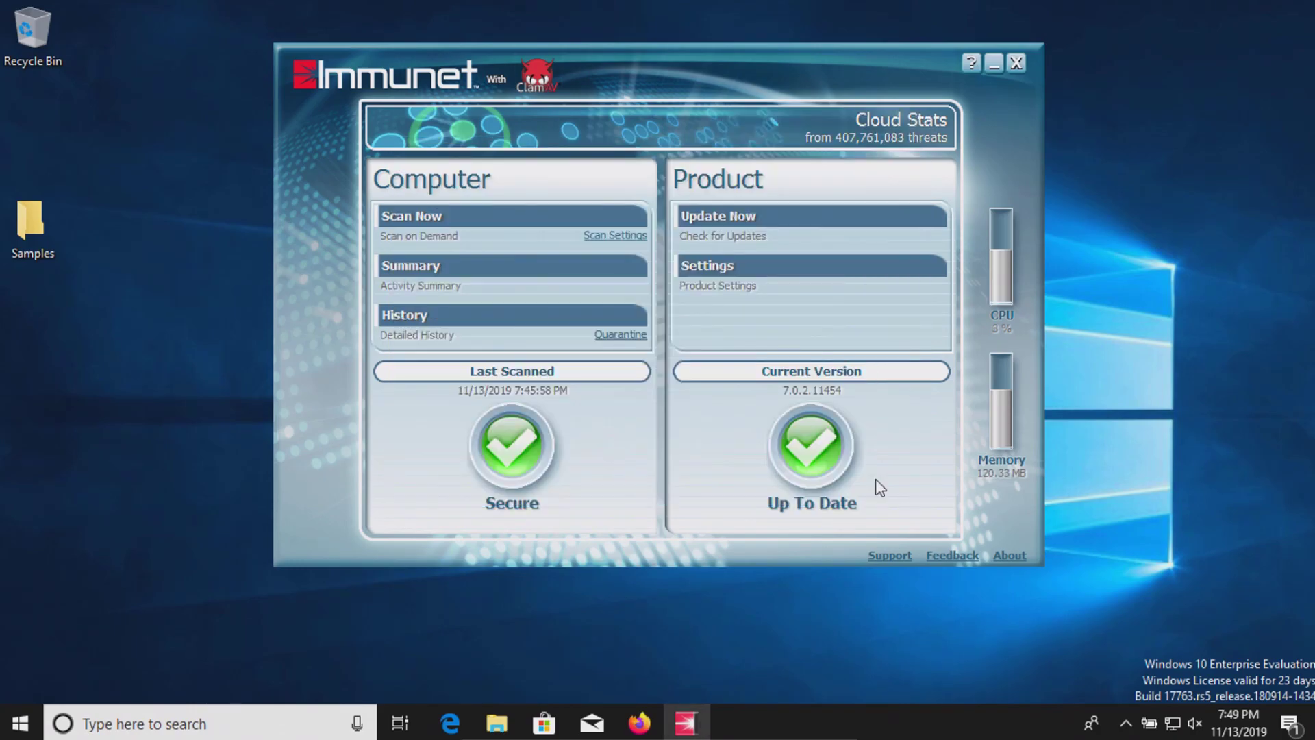
double_click(19, 235)
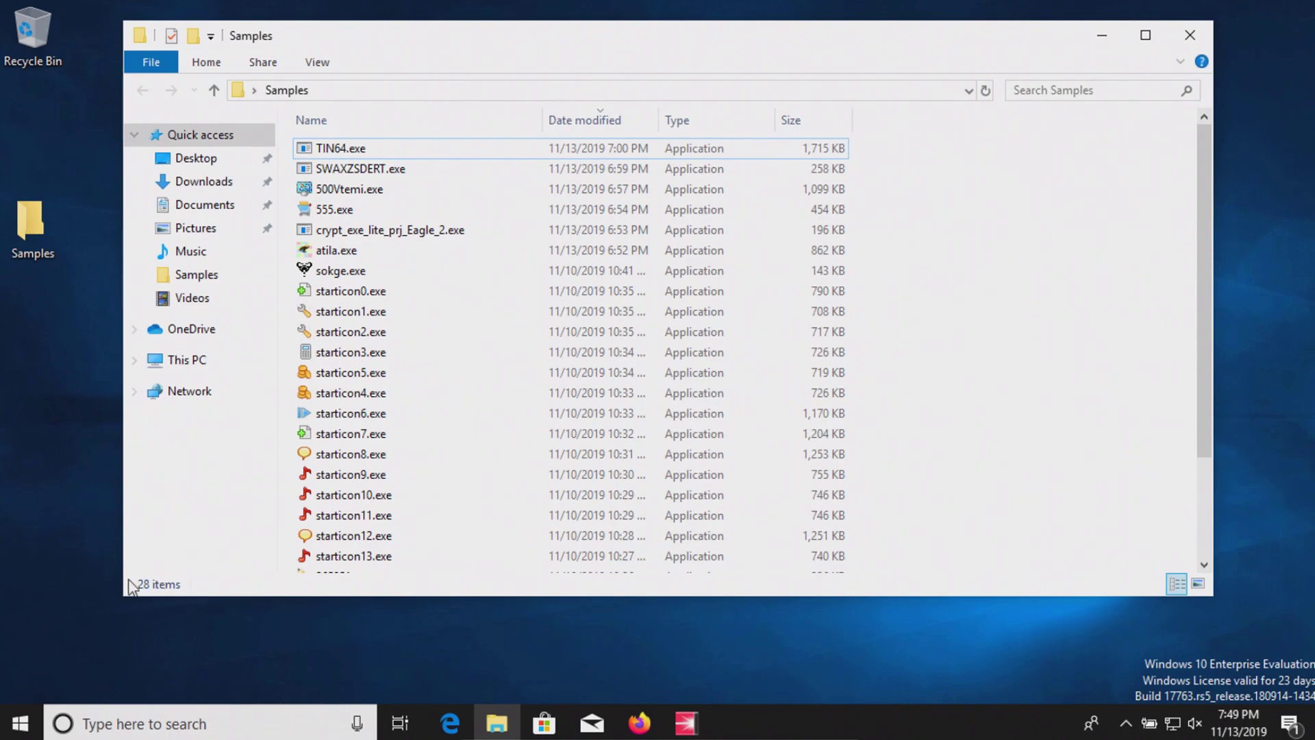
click(1201, 39)
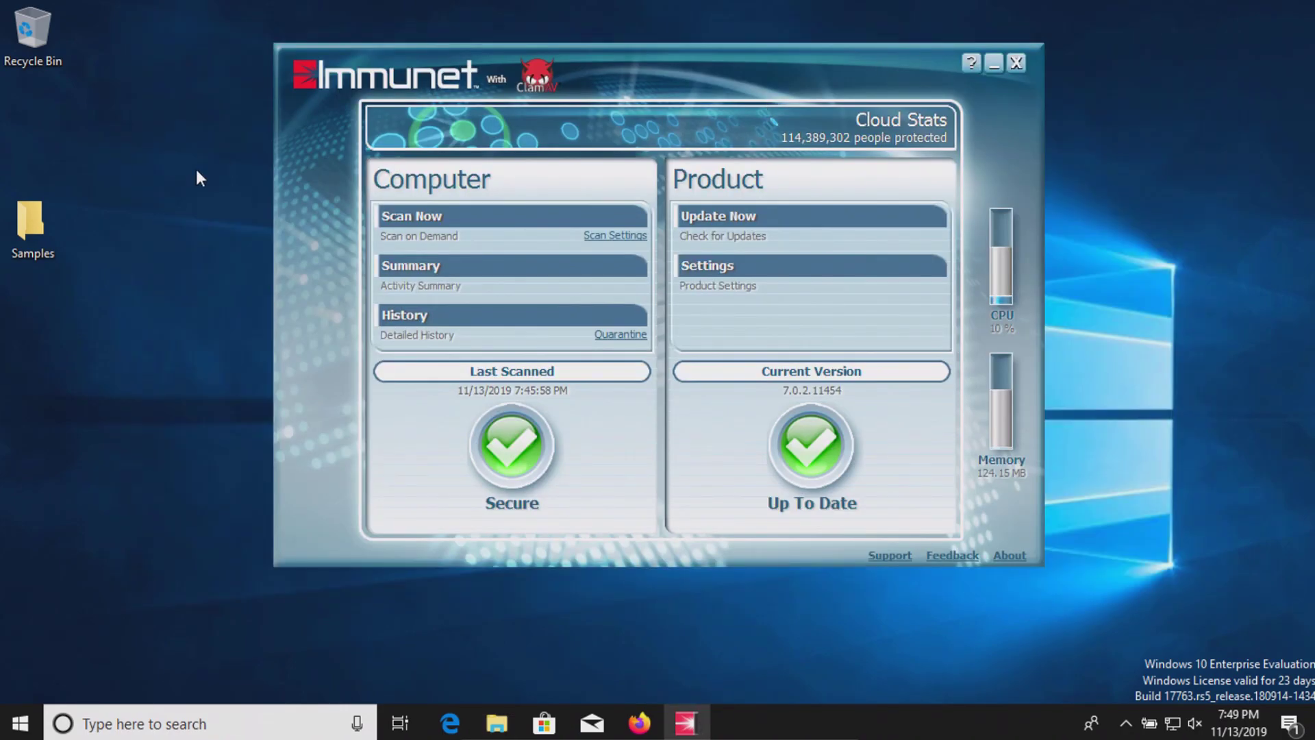
Run Immunet's Scan Now on the Samples folder twice from its context menu, then open the folder.
right_click(30, 211)
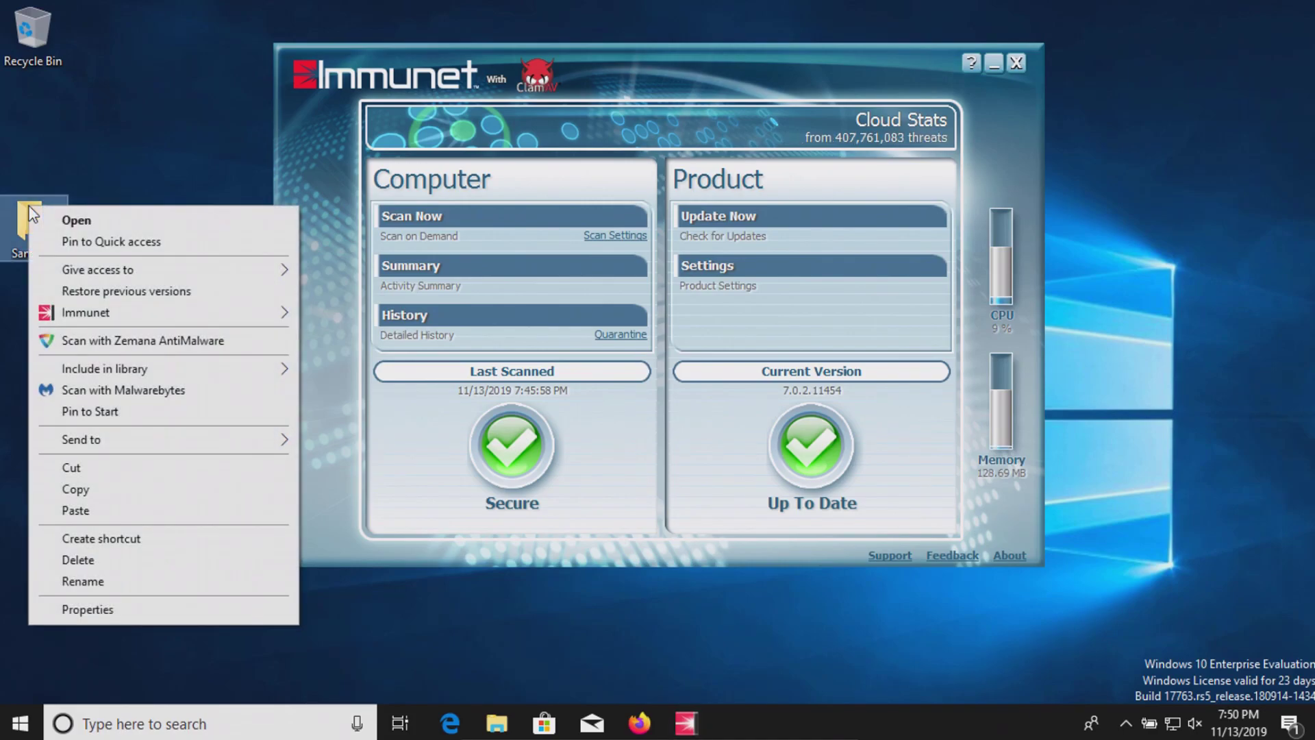
mouse_move(91, 316)
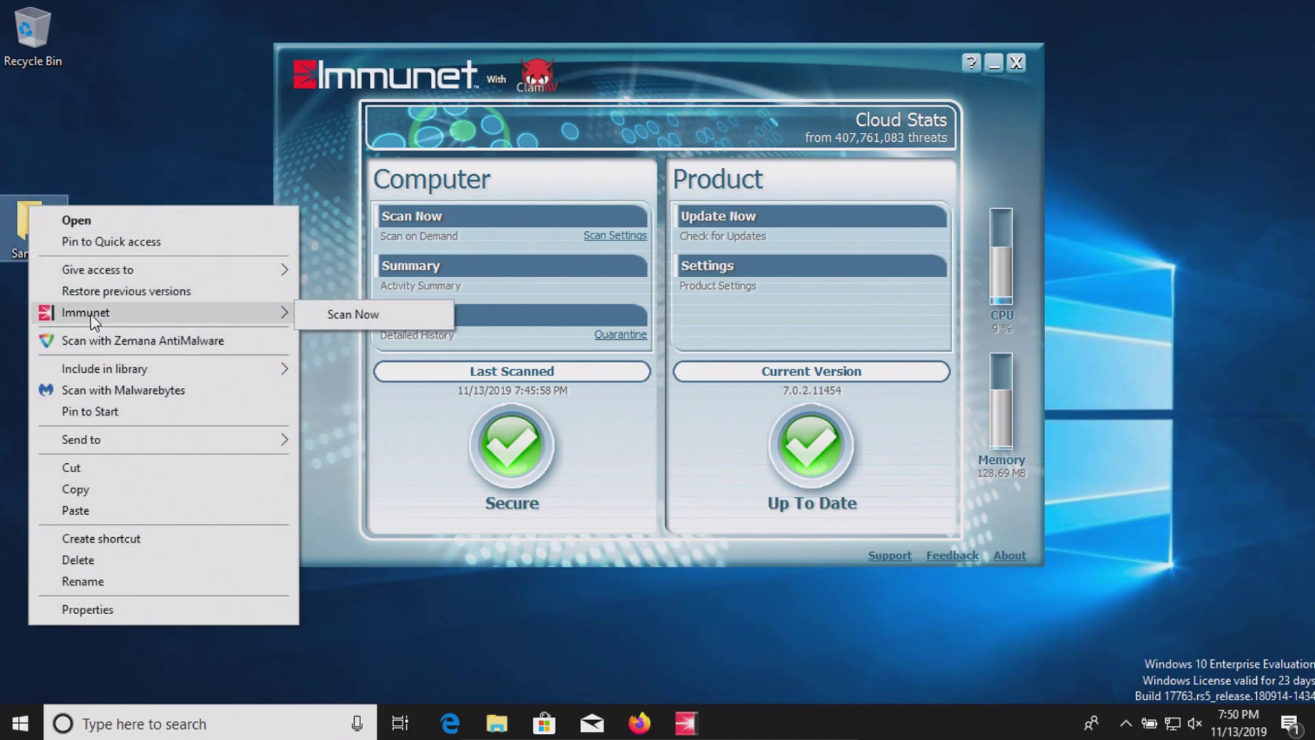
click(343, 315)
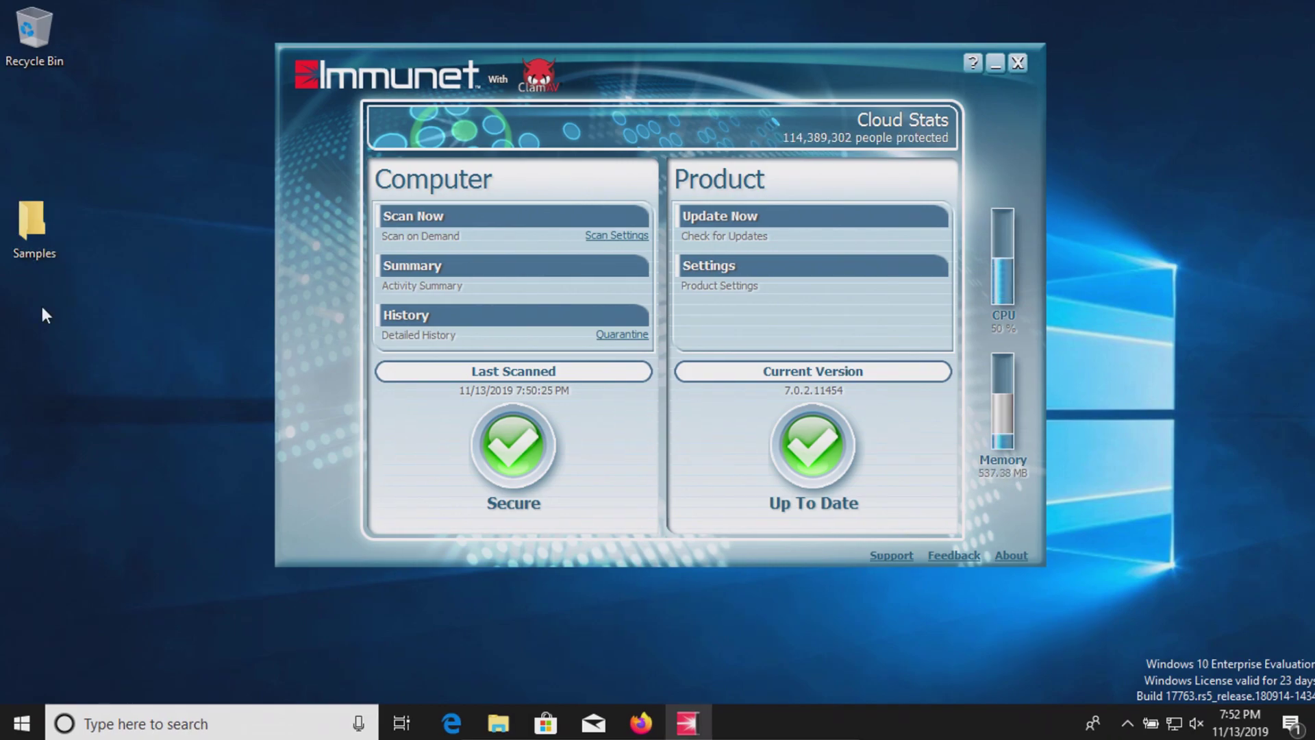
right_click(48, 237)
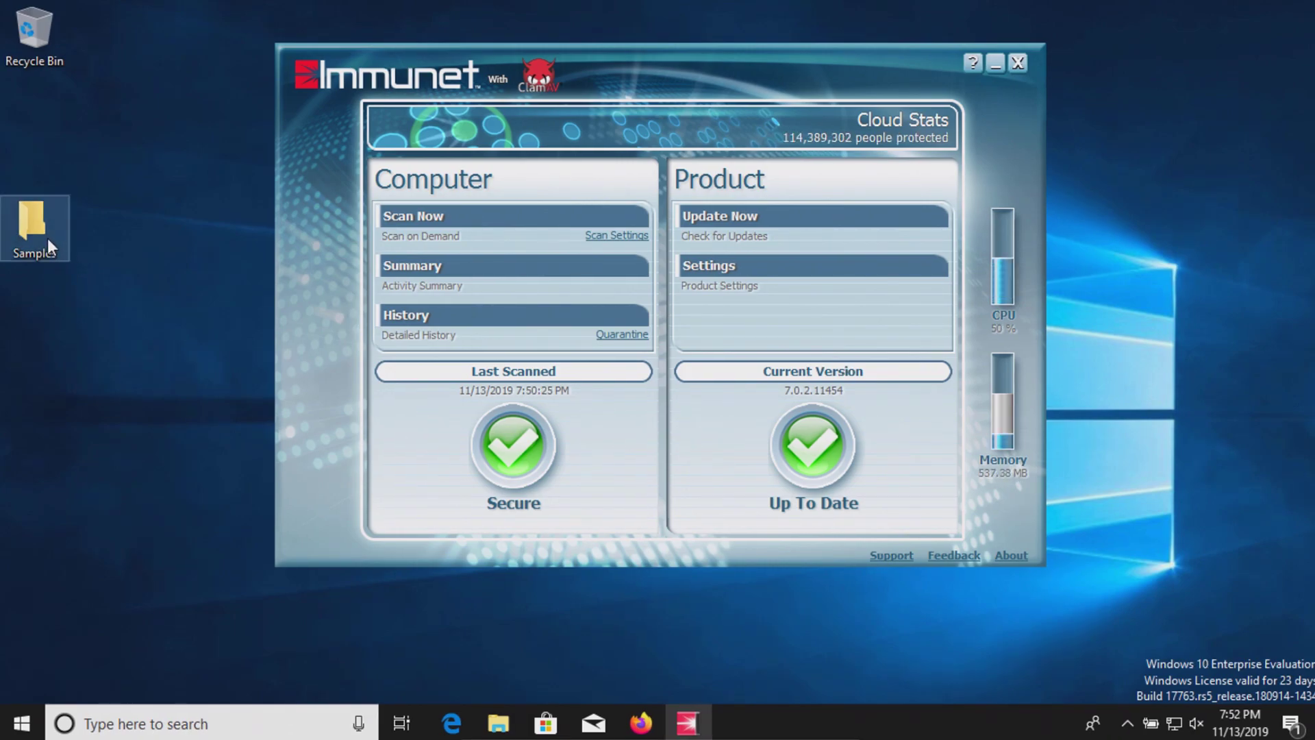
mouse_move(113, 348)
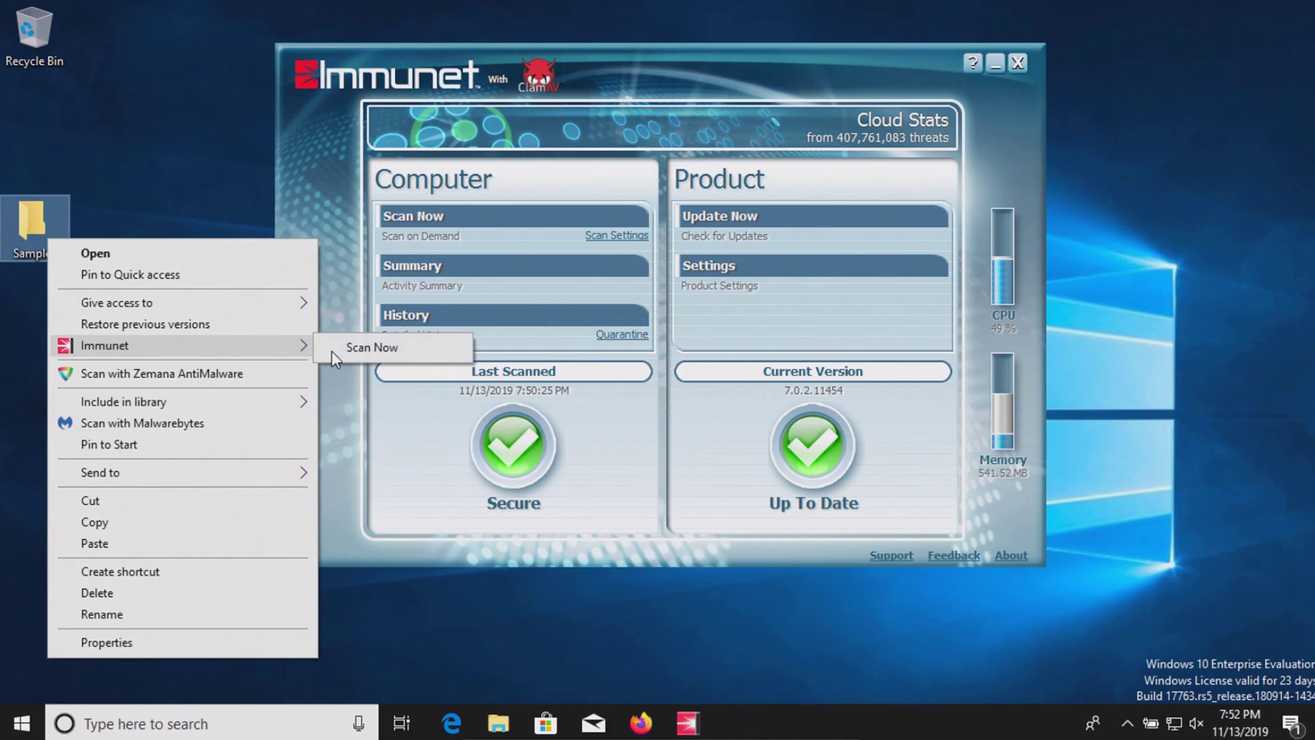
click(372, 348)
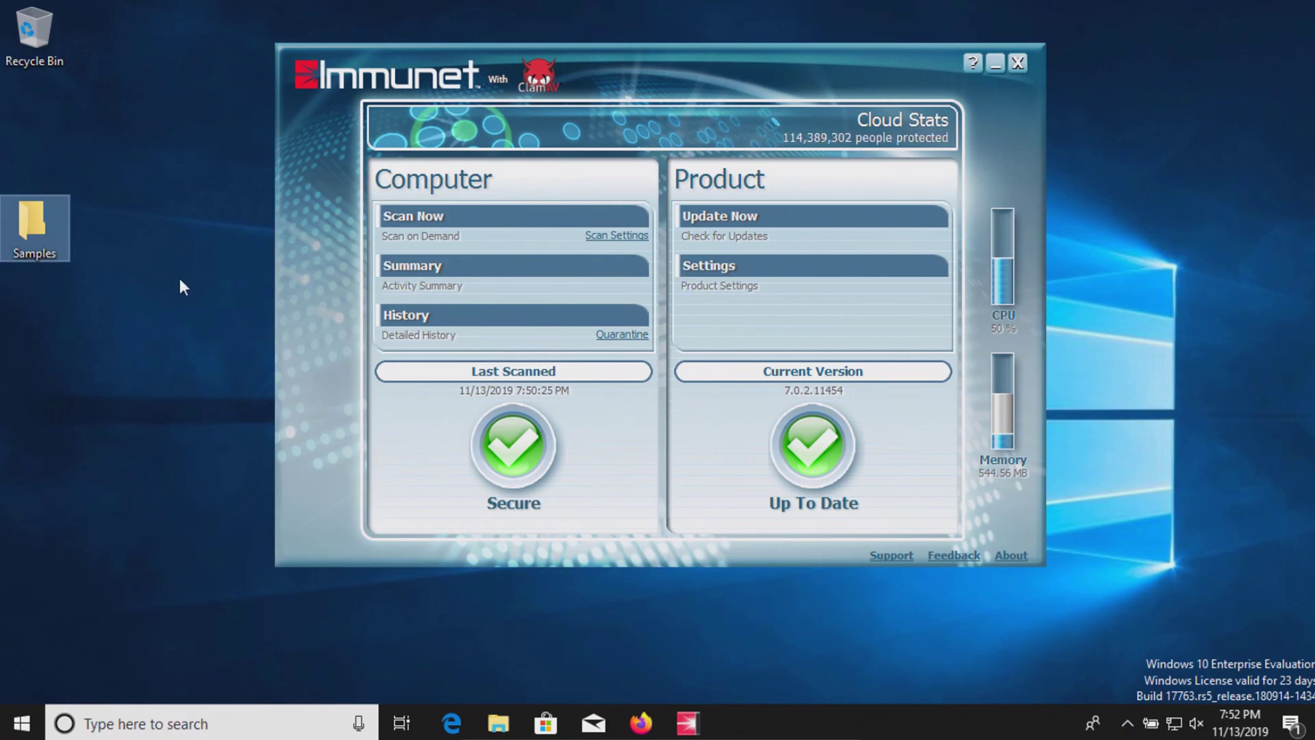
double_click(43, 223)
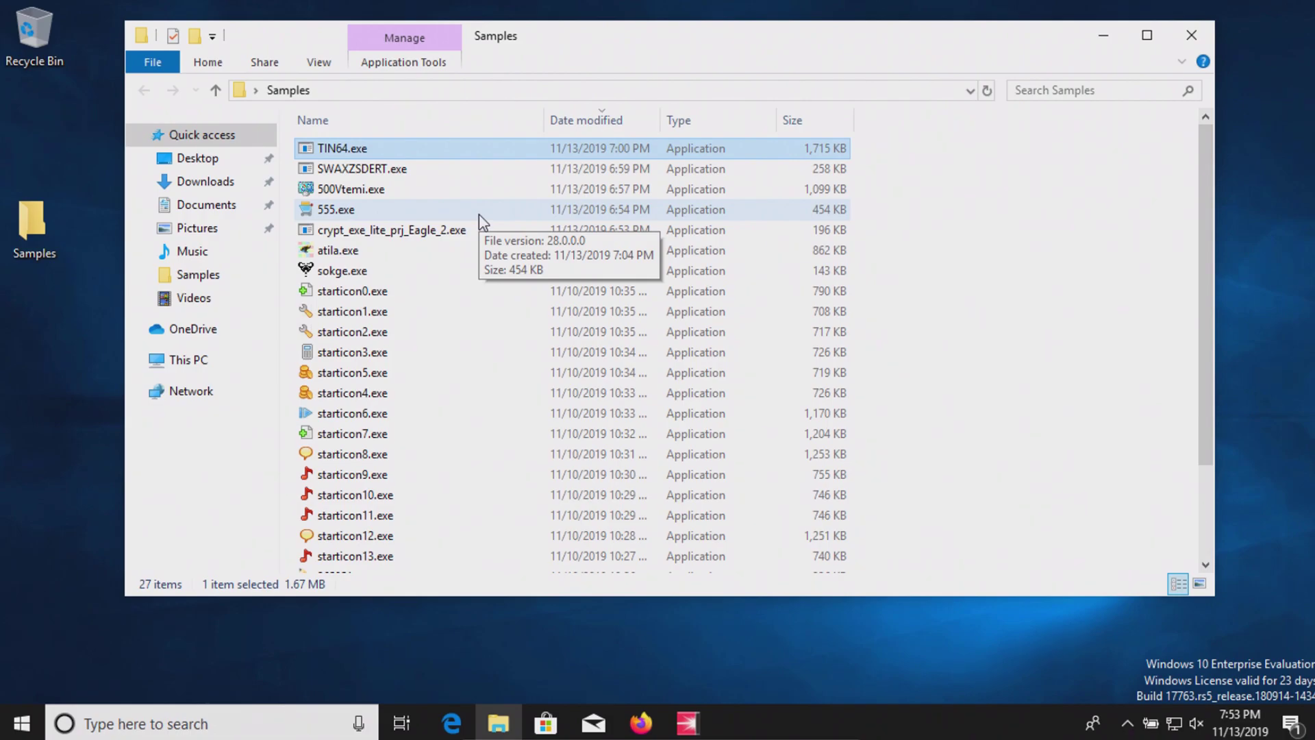
Select several samples and run atila.exe as administrator, approving the UAC prompt.
click(381, 170)
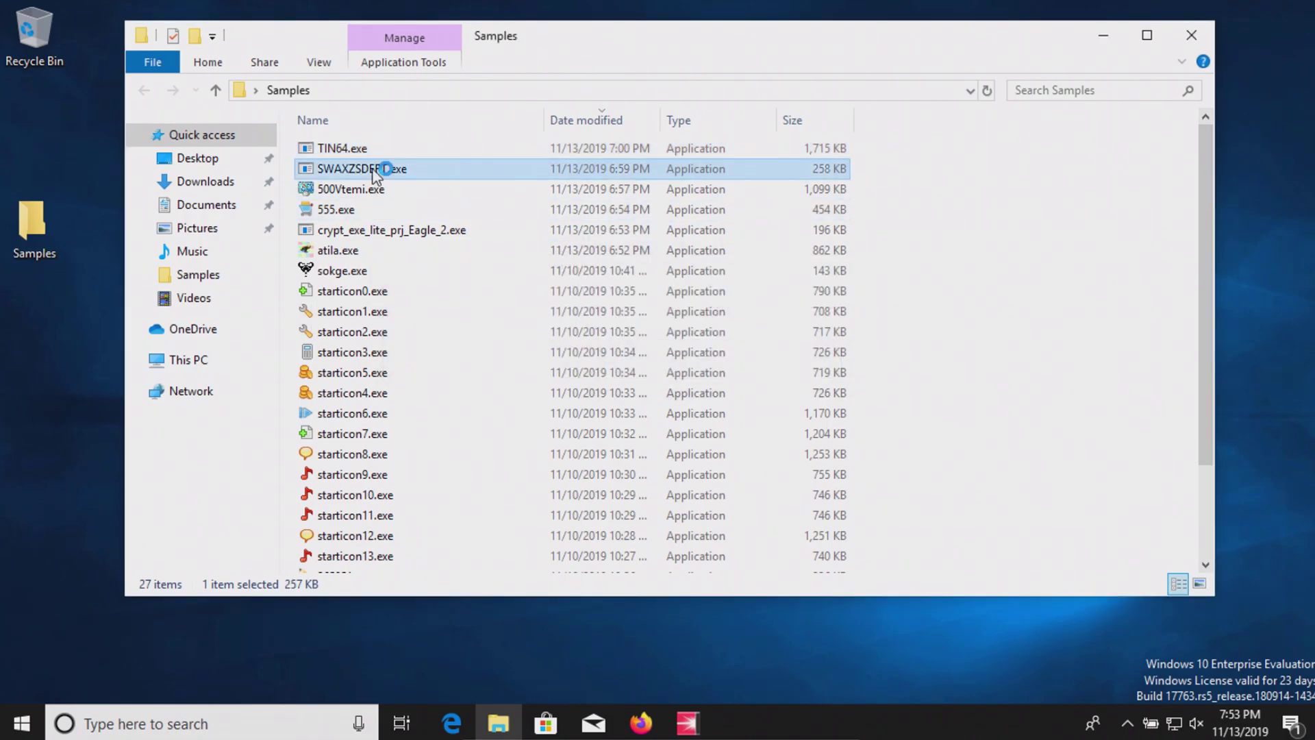
right_click(350, 206)
click(1127, 724)
click(343, 209)
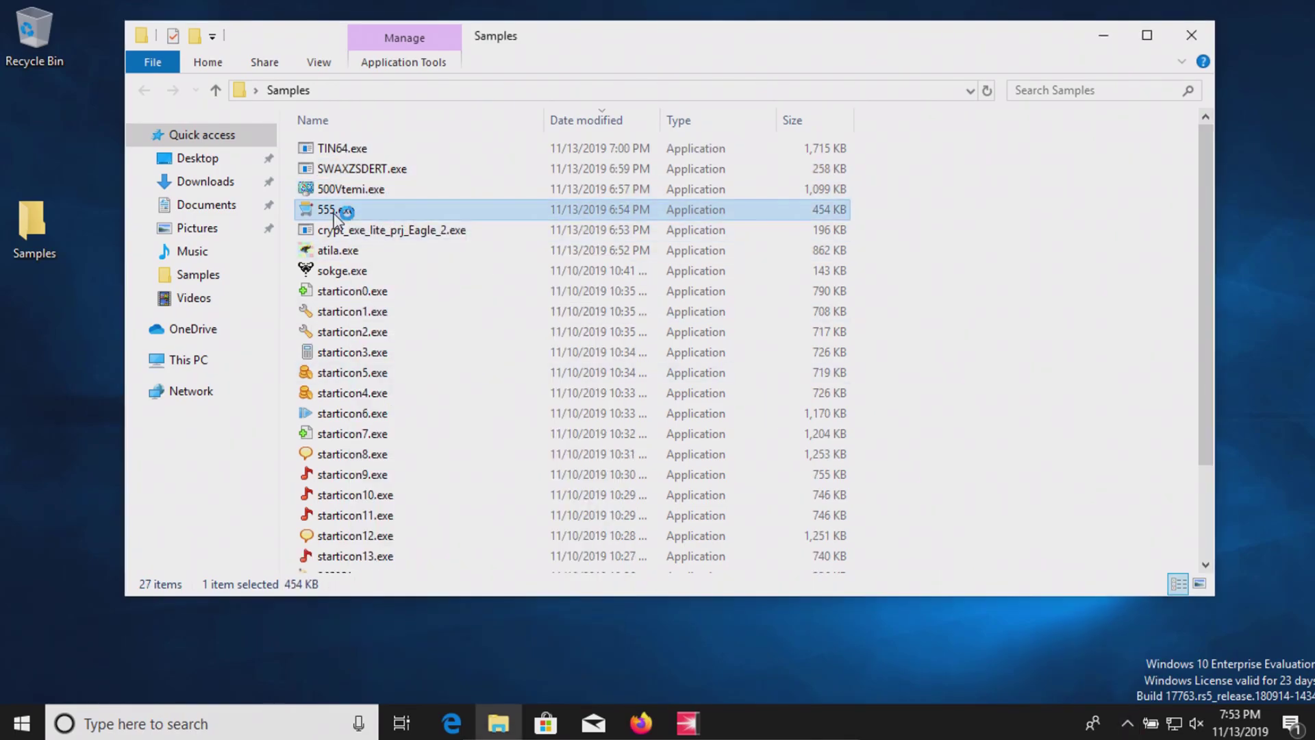
click(365, 231)
click(354, 233)
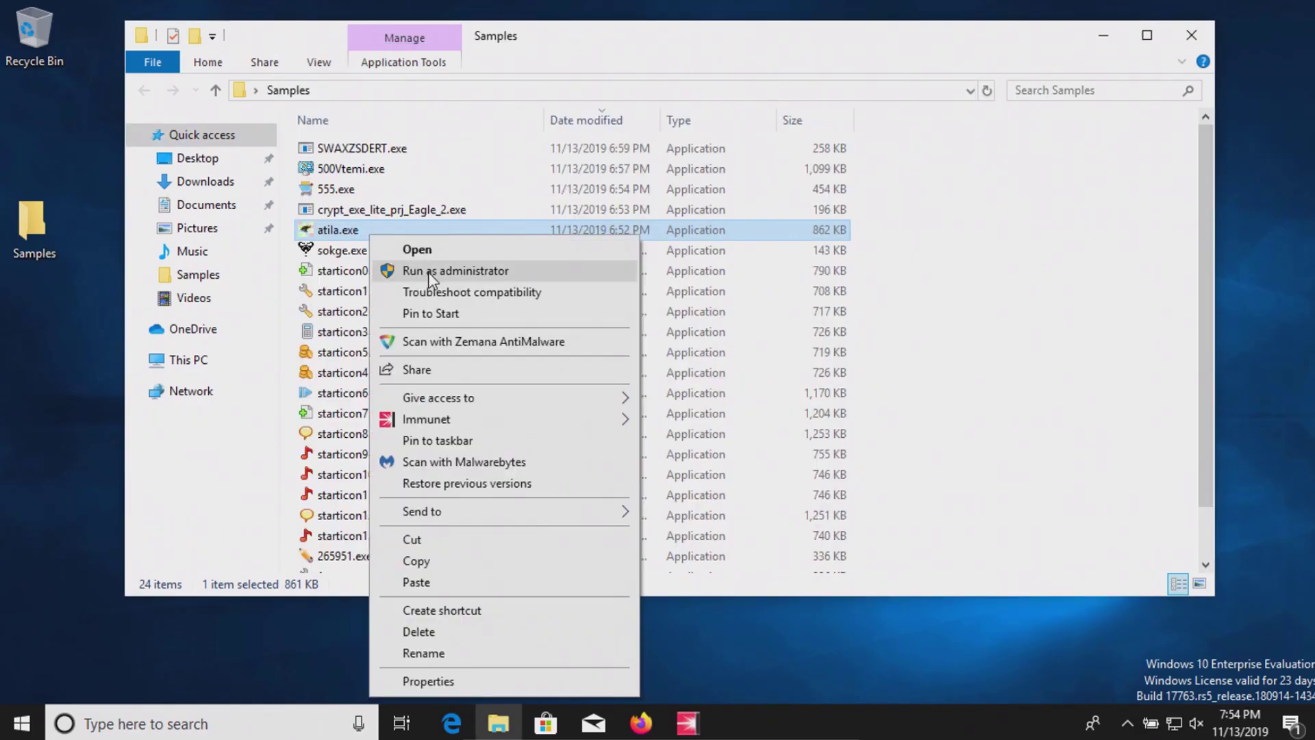
click(429, 273)
click(566, 492)
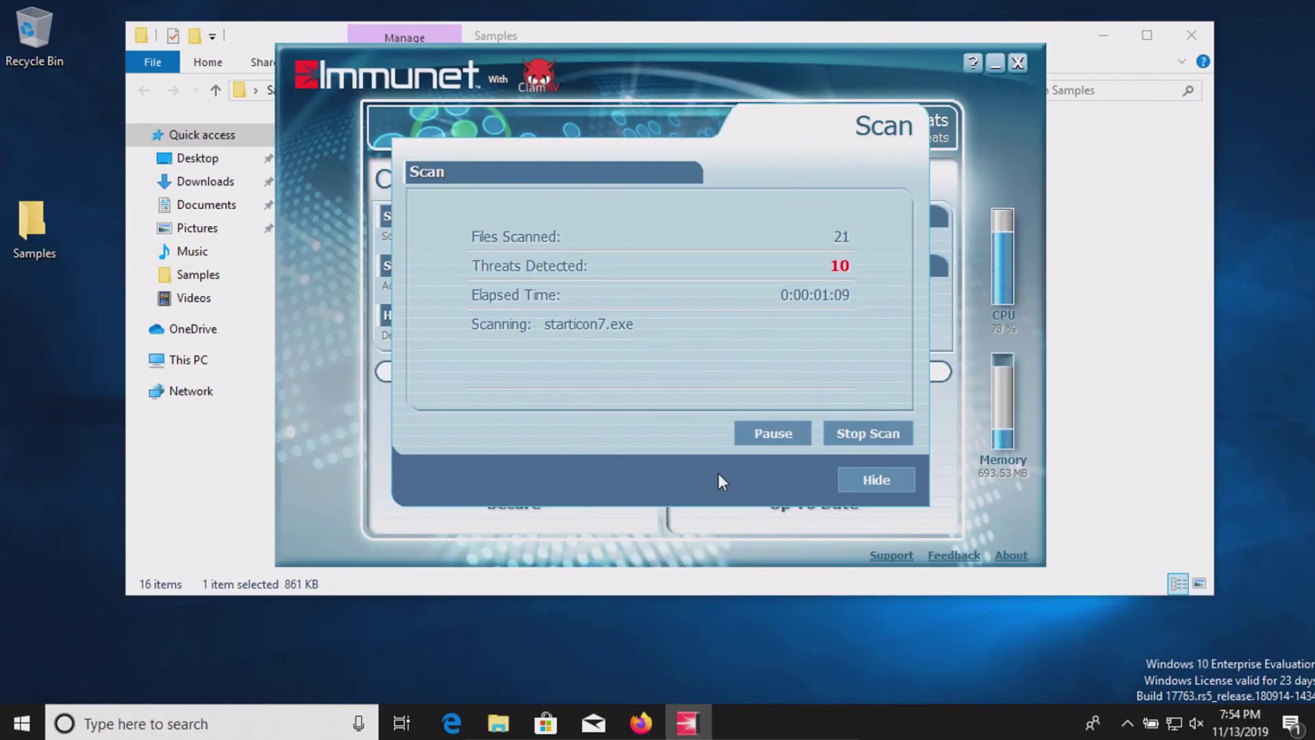
Launch more samples such as starticon11.exe so Immunet removes 12 threats, leaving 13 files.
click(331, 256)
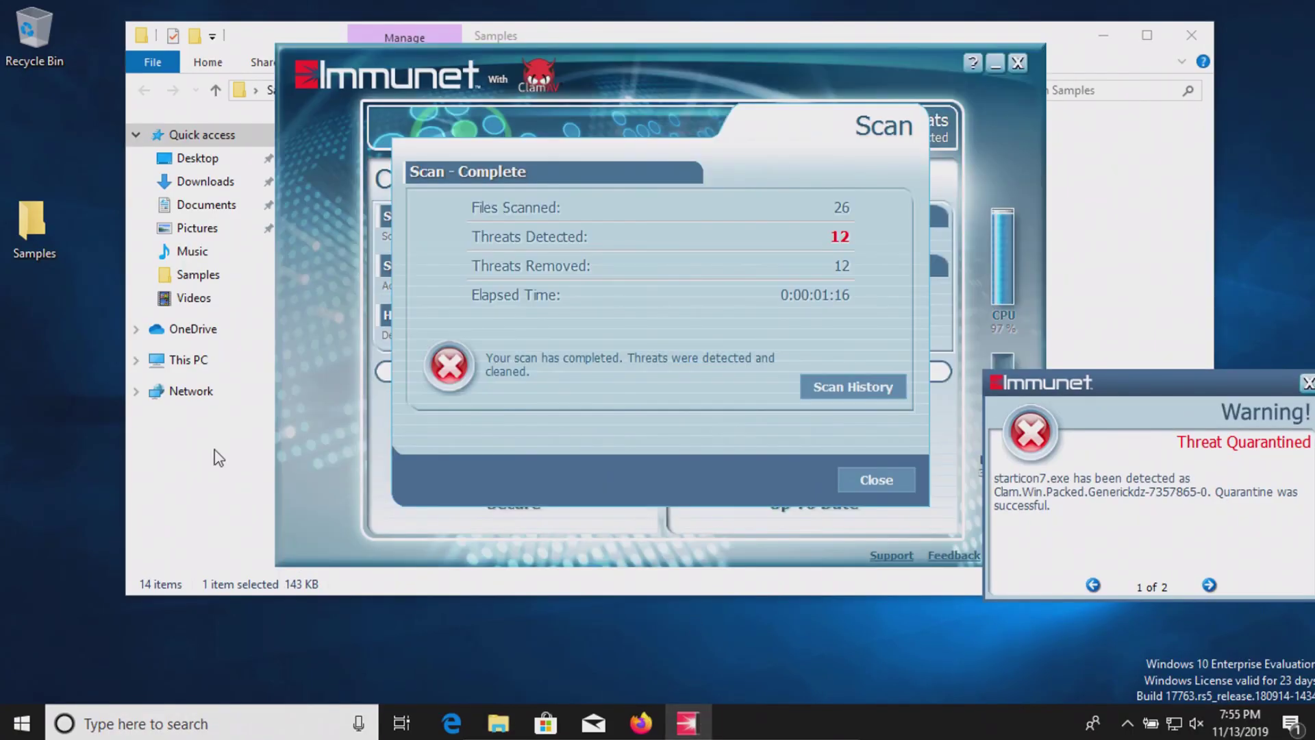
right_click(352, 271)
double_click(351, 294)
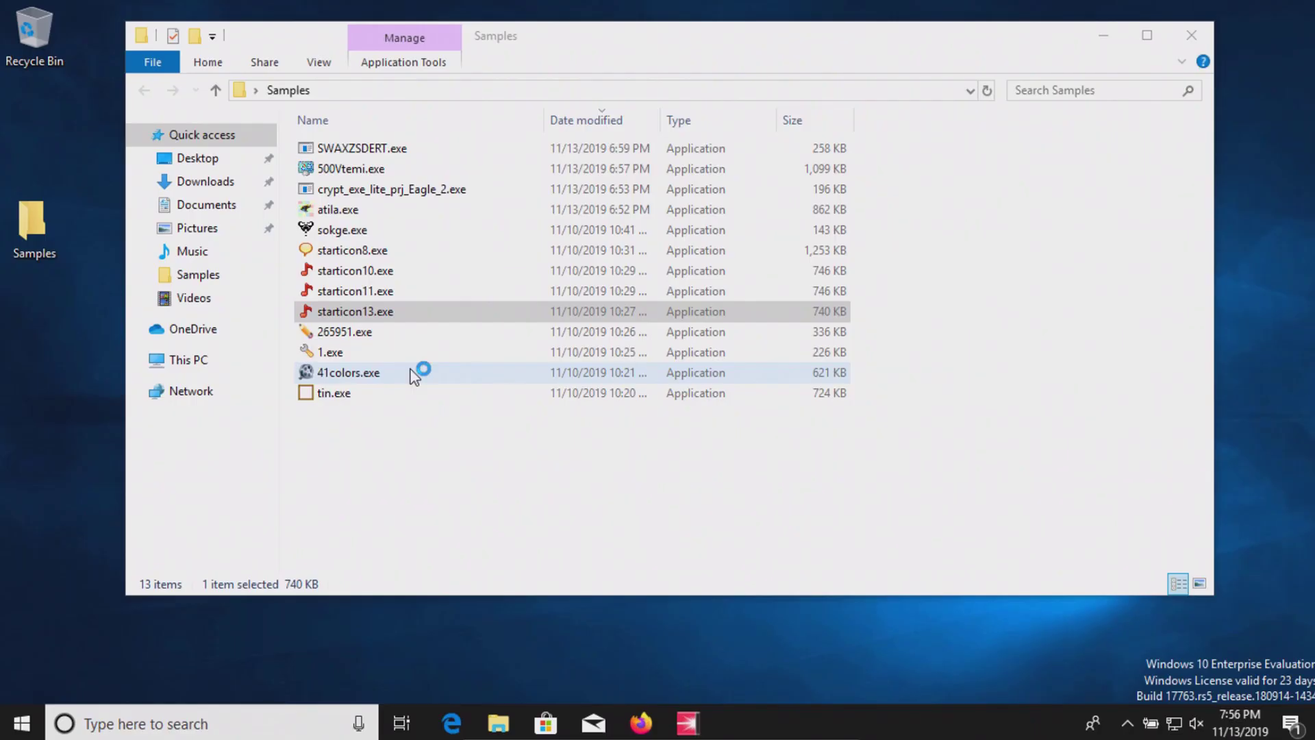
key(Down)
key(Down)
key(Down)
key(Down)
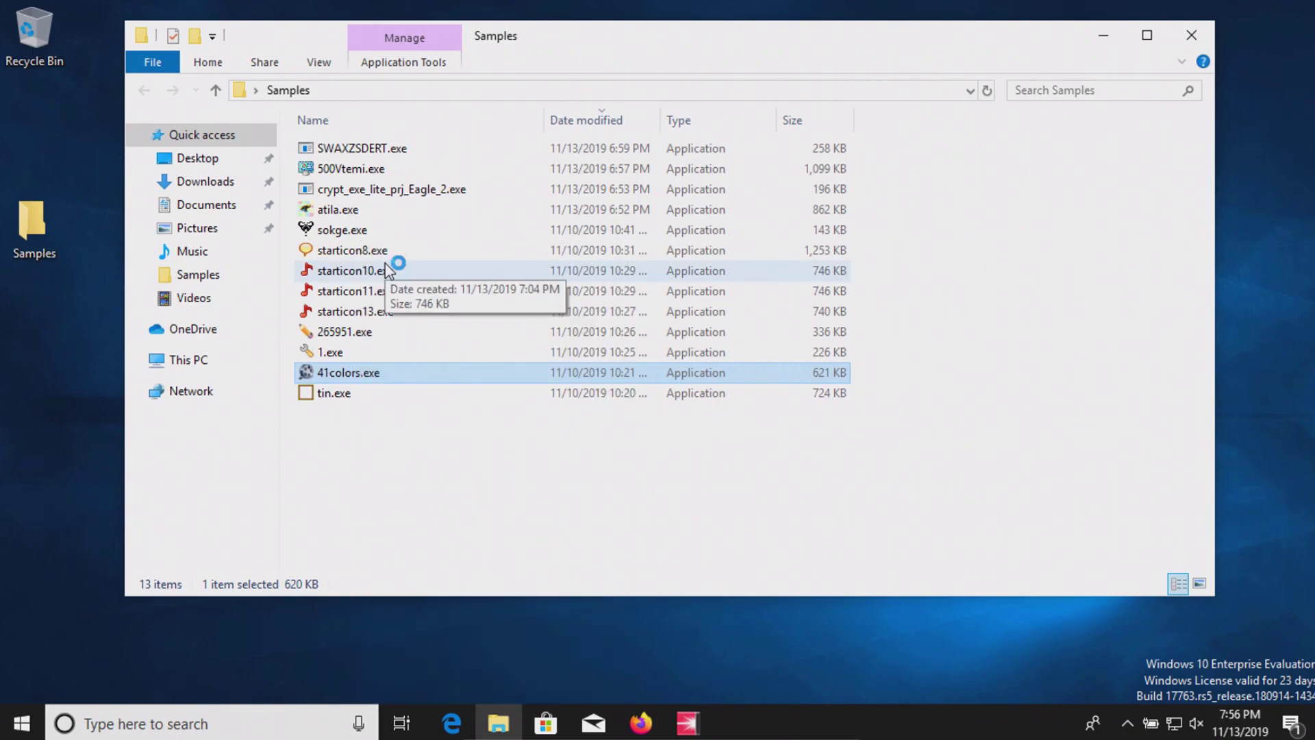
key(Down)
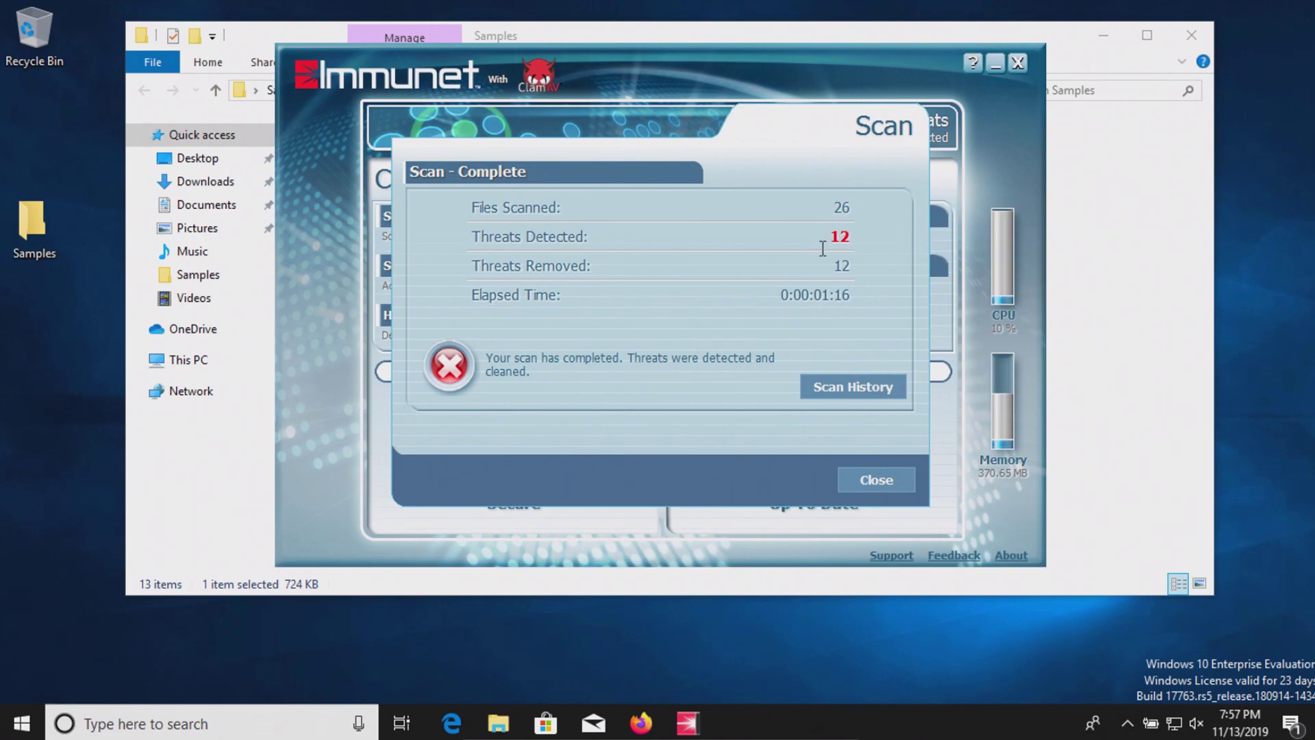
Close Immunet's Scan - Complete results and minimize the Immunet window.
click(875, 489)
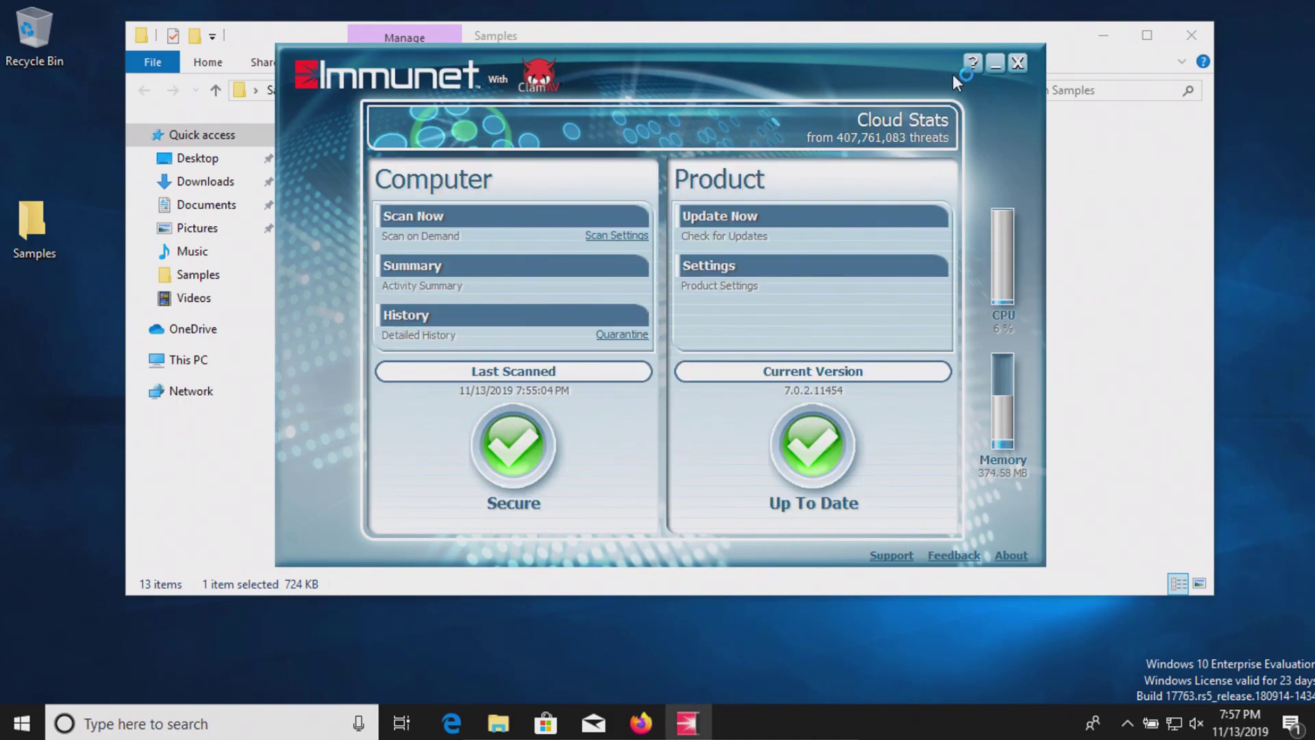
click(989, 68)
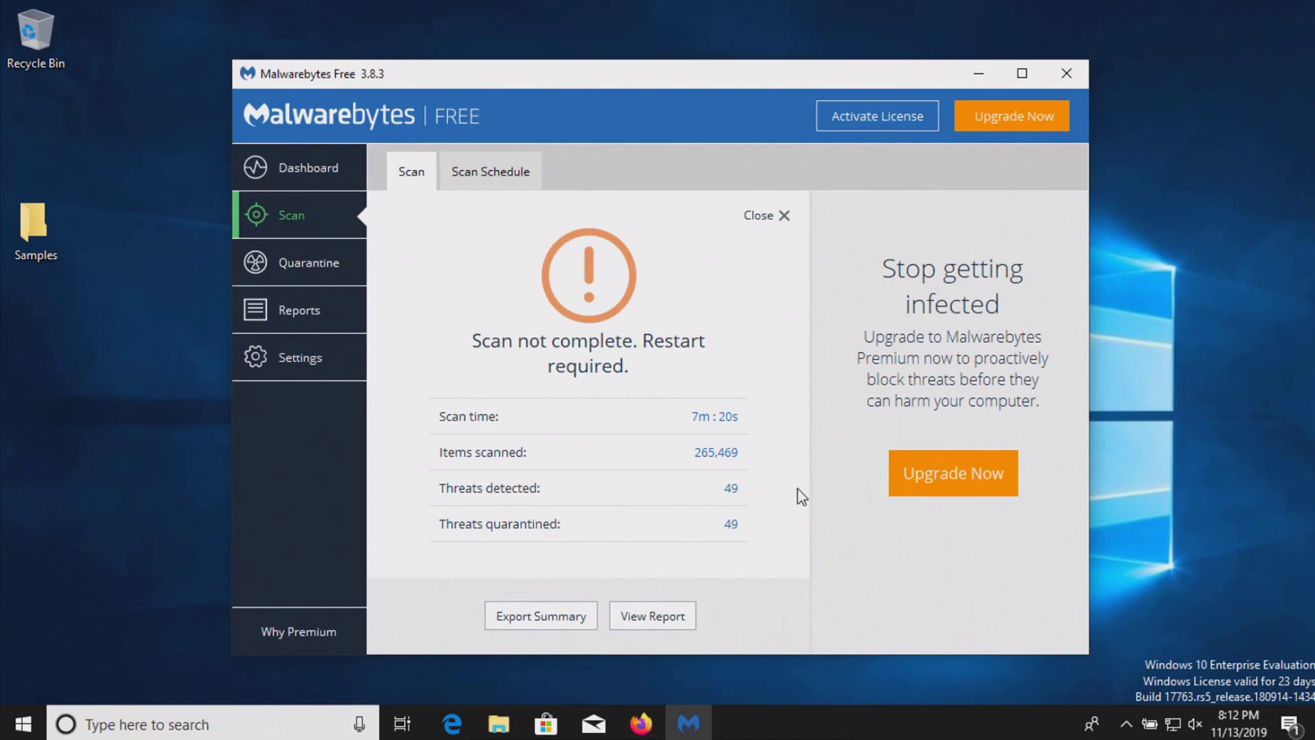
click(631, 620)
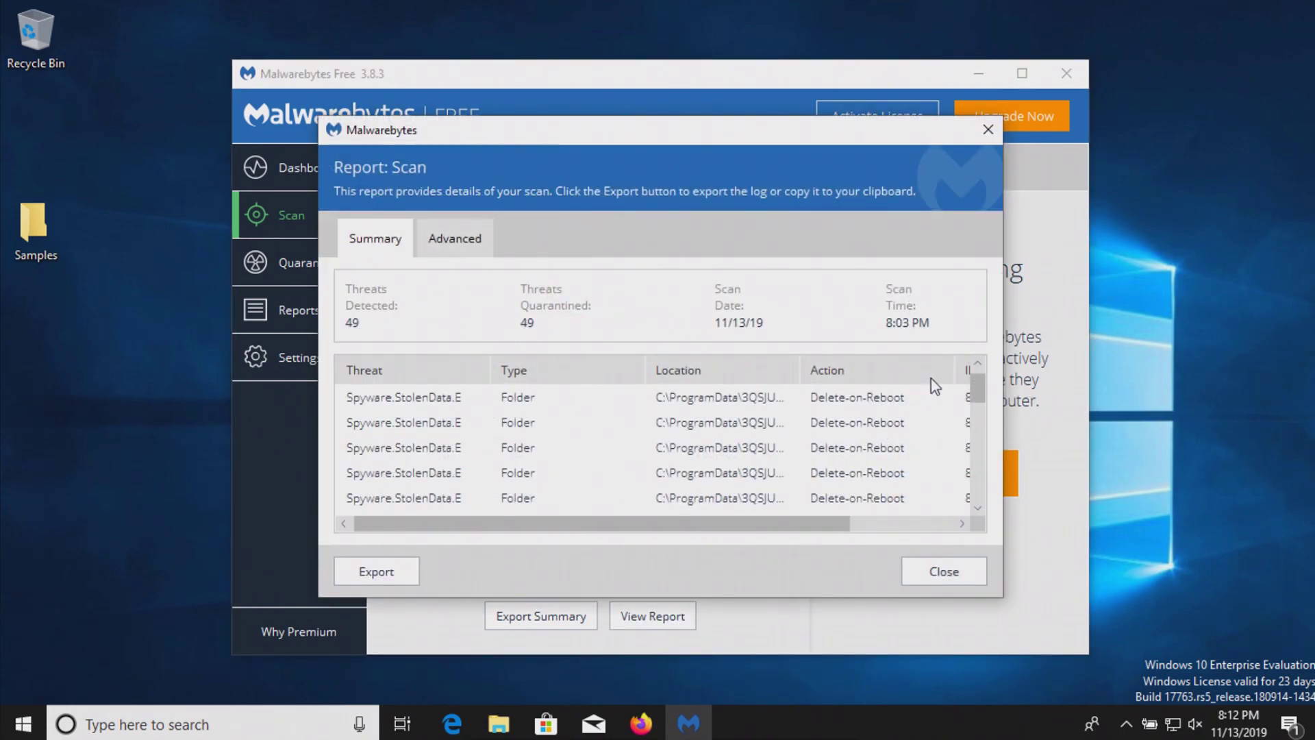
drag(976, 397, 981, 521)
drag(839, 523, 681, 555)
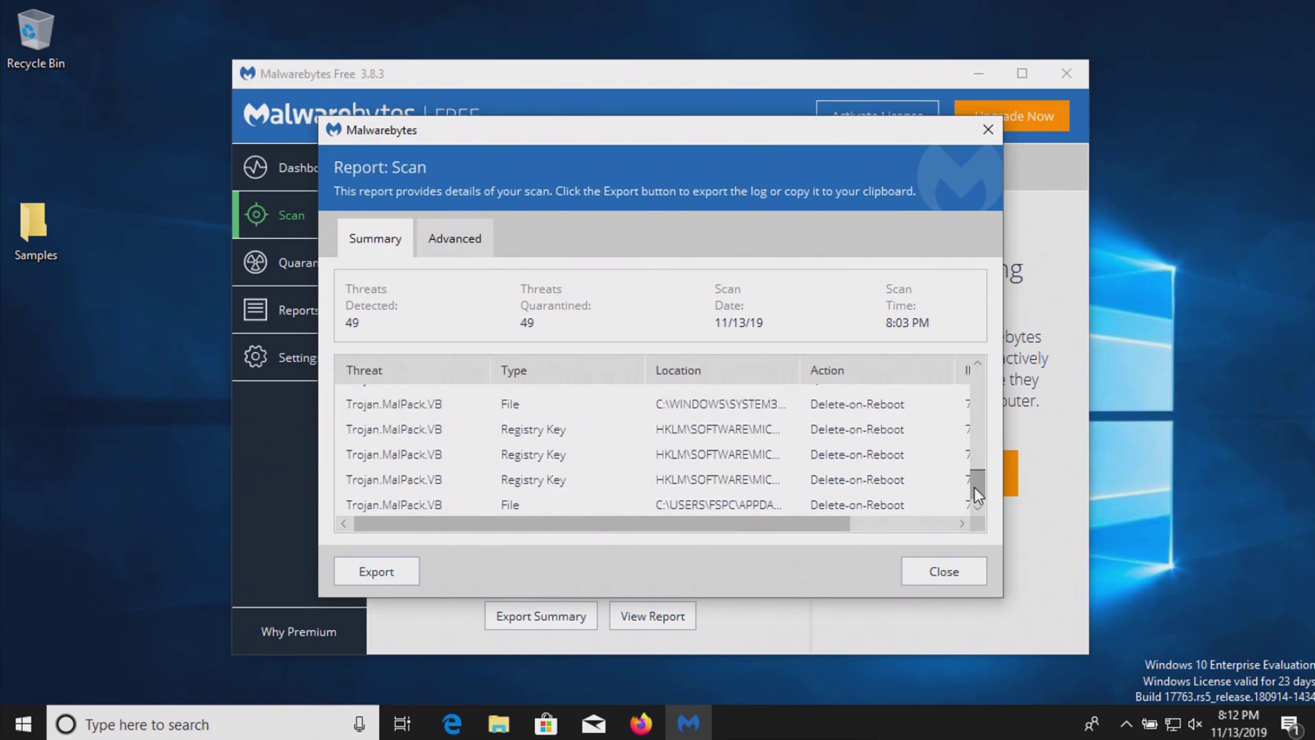
drag(968, 413, 969, 387)
click(953, 571)
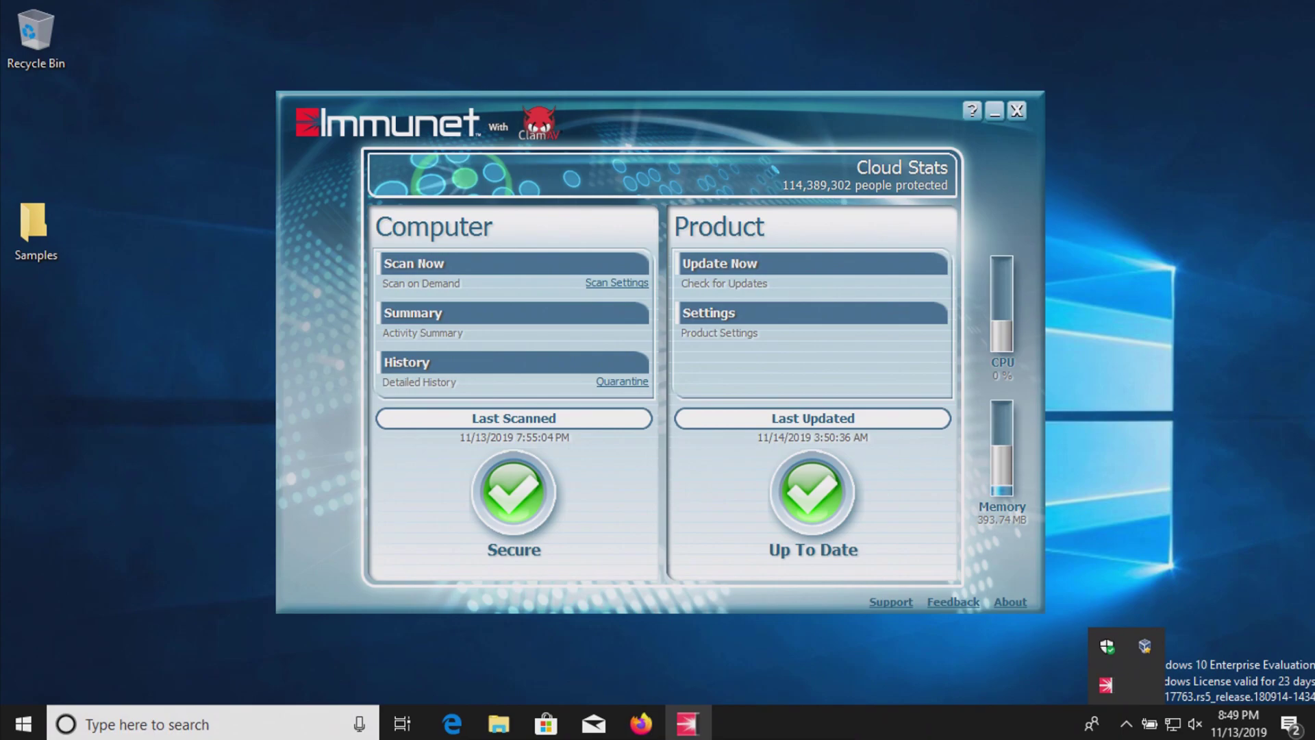
click(796, 125)
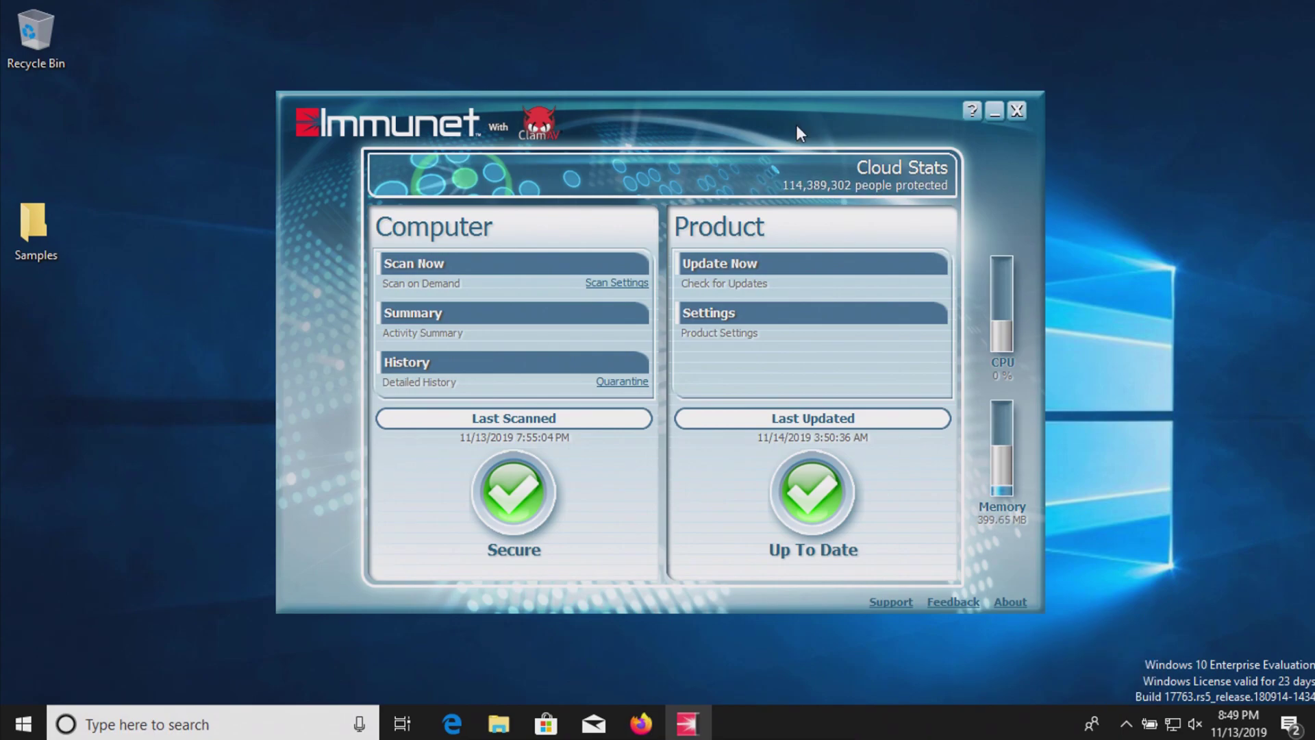